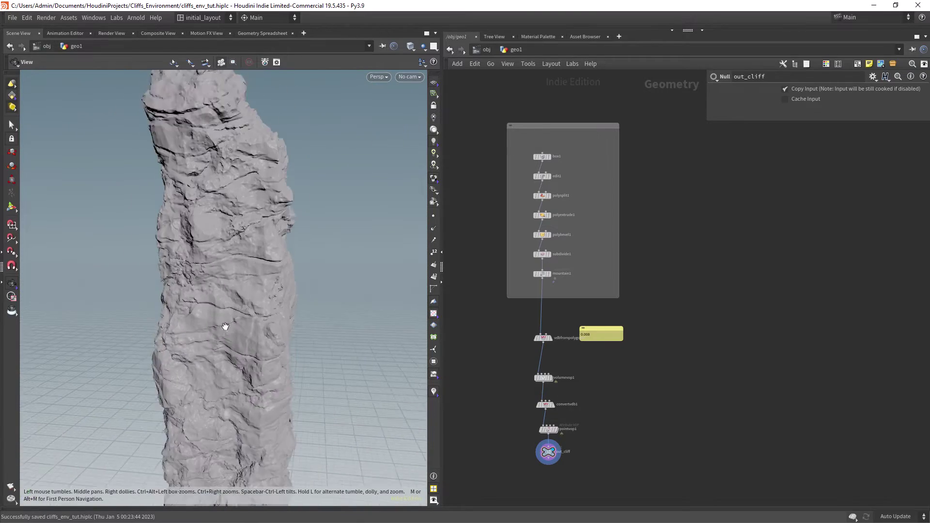
Step: Display the geometry of the box1 node at the start of the cliff network
scroll(566, 315, up, 6)
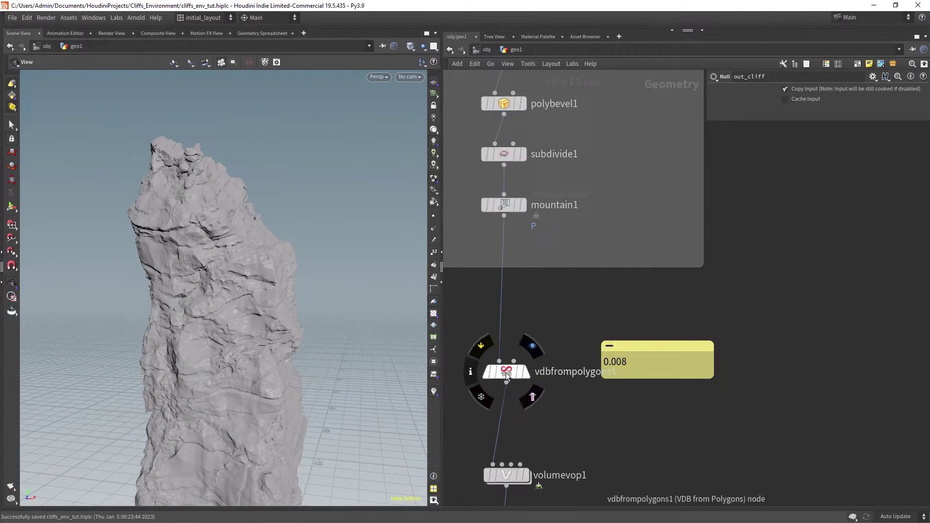
middle_drag(506, 374, 502, 266)
click(501, 369)
scroll(615, 369, down, 4)
middle_drag(591, 310, 592, 485)
scroll(567, 231, up, 2)
click(561, 234)
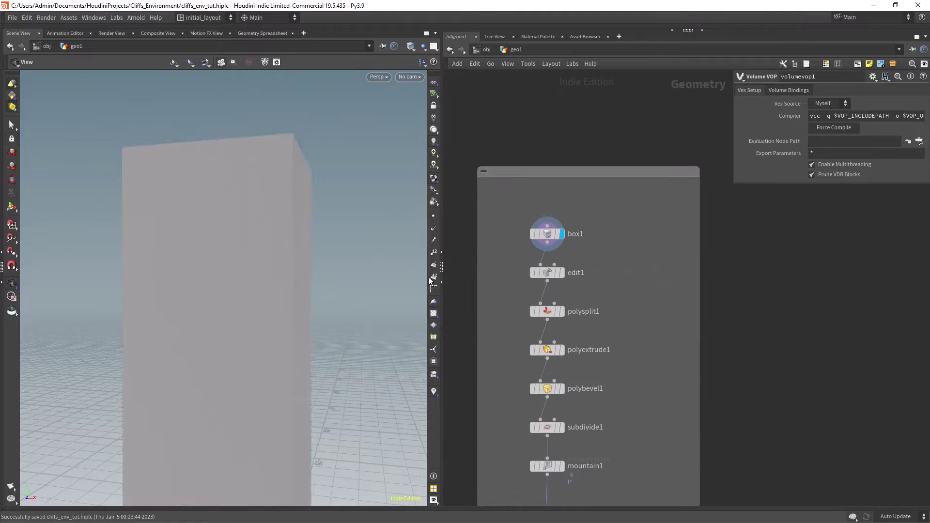
right_drag(318, 227, 312, 204)
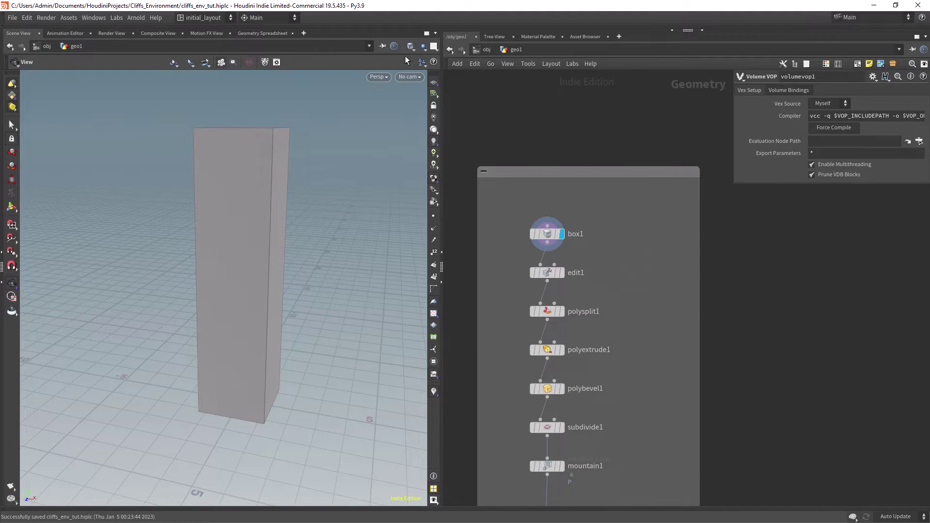
Step: Set the viewport shading to show wireframe edges over the shaded box
click(423, 46)
click(432, 166)
mouse_move(312, 194)
mouse_down()
mouse_move(263, 226)
mouse_move(303, 228)
mouse_up()
Step: Display the edit1, polysplit1, polyextrude1, polybevel1, subdivide1 and mountain1 nodes one after another to examine each modelling stage
click(569, 256)
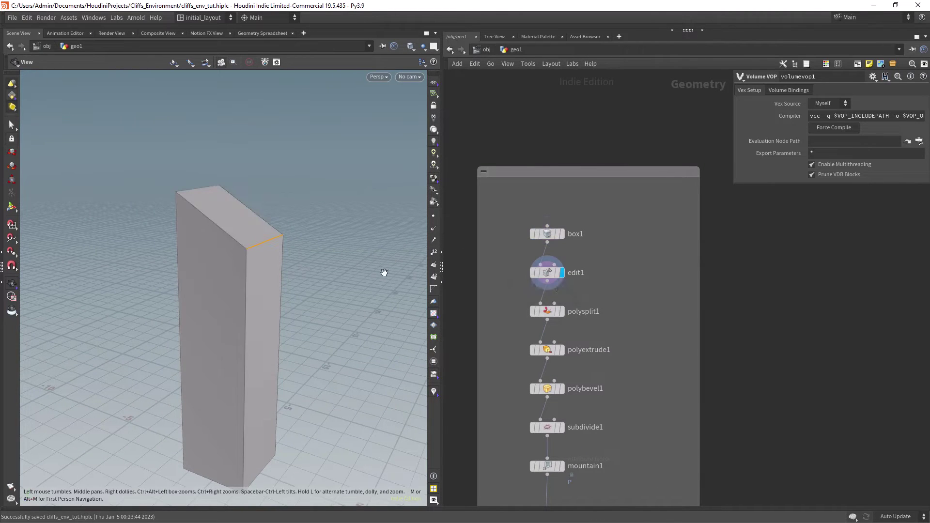
click(568, 295)
click(568, 333)
middle_drag(609, 364, 608, 303)
click(562, 329)
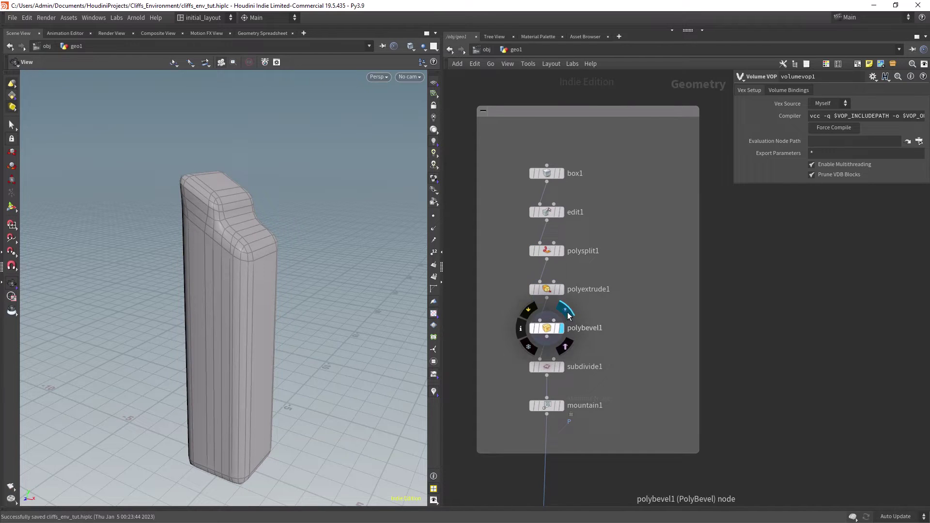
click(560, 367)
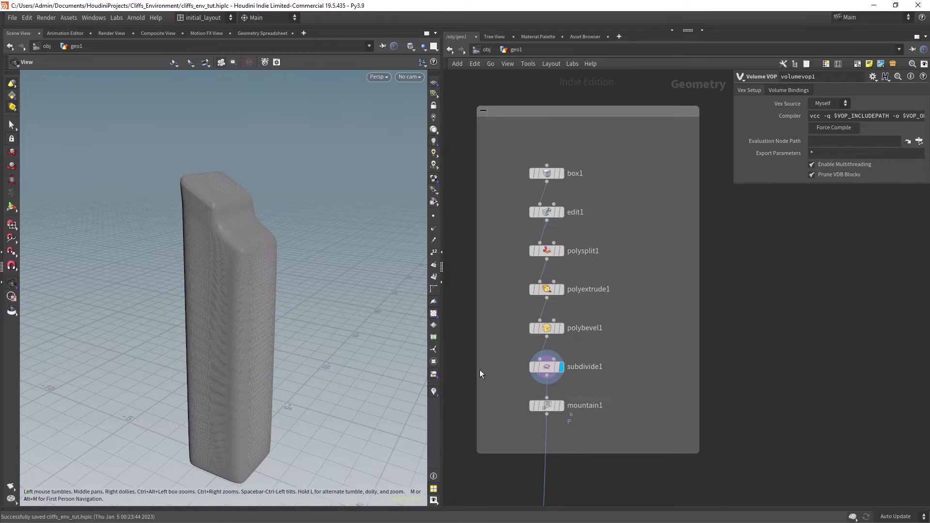
click(561, 405)
mouse_move(272, 310)
mouse_down()
mouse_move(318, 318)
mouse_move(300, 325)
mouse_up()
Step: Switch the viewport shading back to shaded geometry without wireframe edges
click(412, 47)
click(434, 152)
scroll(333, 229, down, 1)
Step: Display the volumevop1 node and examine the displaced rock surface up close
middle_drag(605, 373, 604, 201)
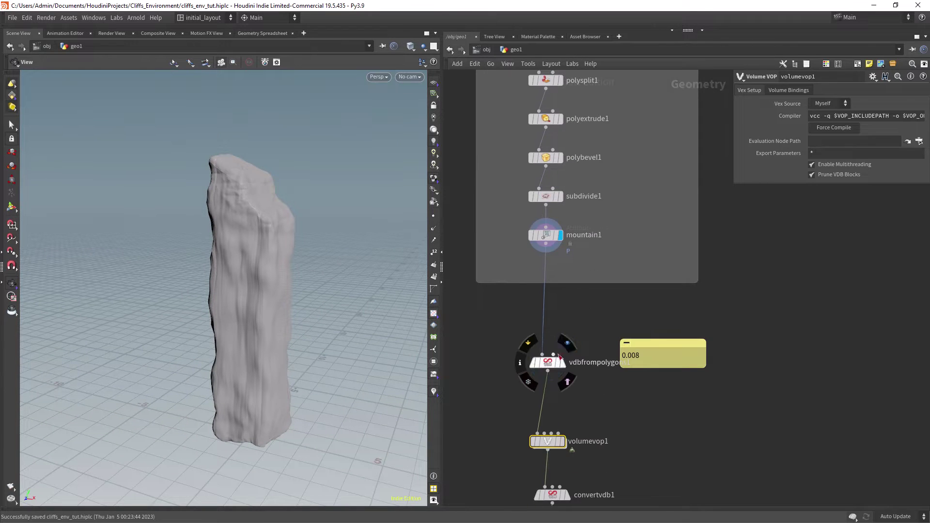
scroll(324, 265, up, 3)
drag(324, 265, 333, 282)
scroll(333, 283, up, 1)
scroll(333, 282, down, 6)
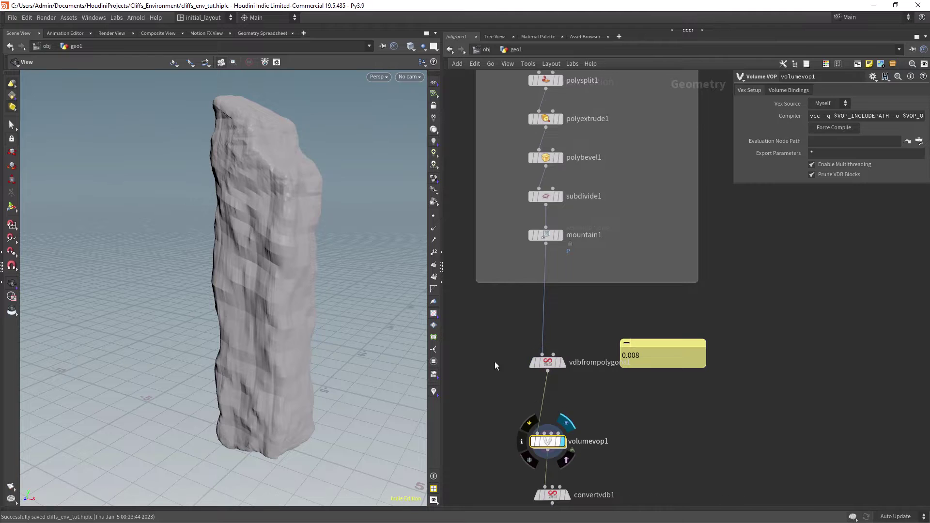
scroll(334, 272, up, 5)
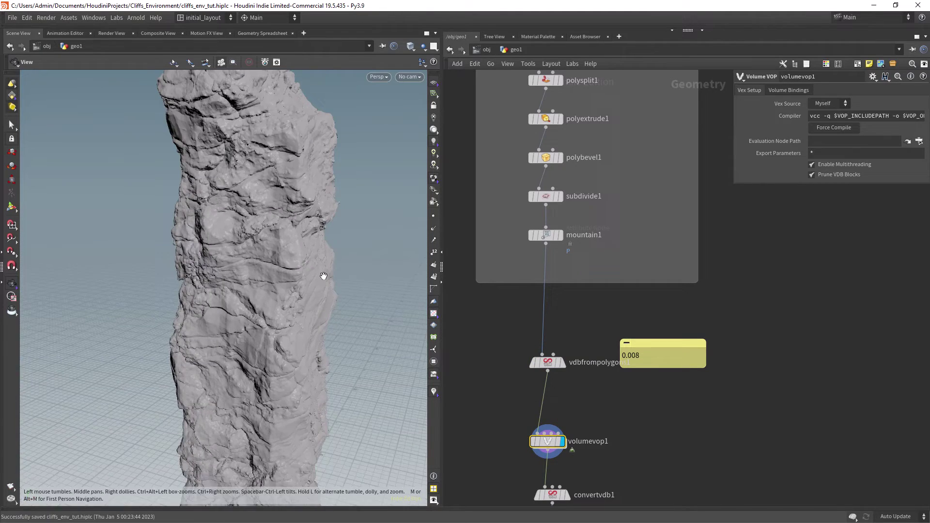
Step: Set the Voxel Size of the vdbfrompolygons1 node to 0.03
click(553, 363)
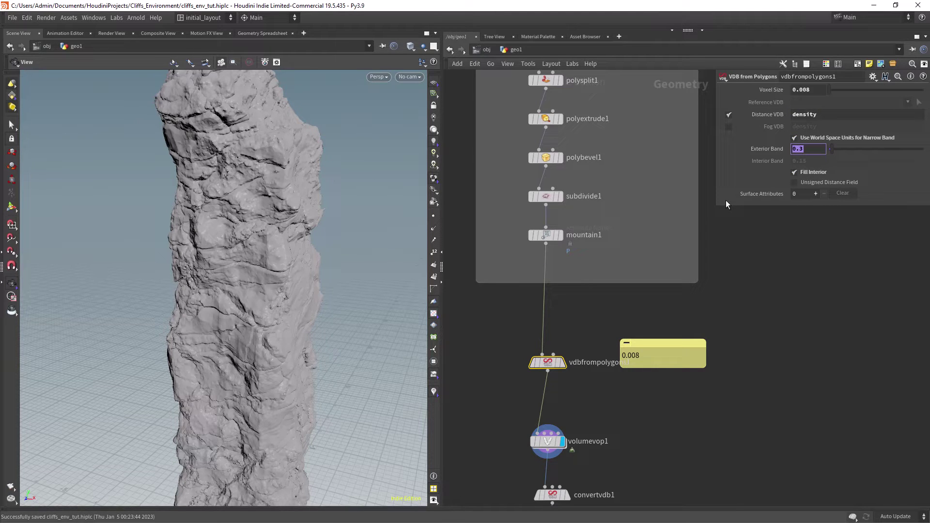
middle_drag(582, 355, 580, 324)
click(543, 416)
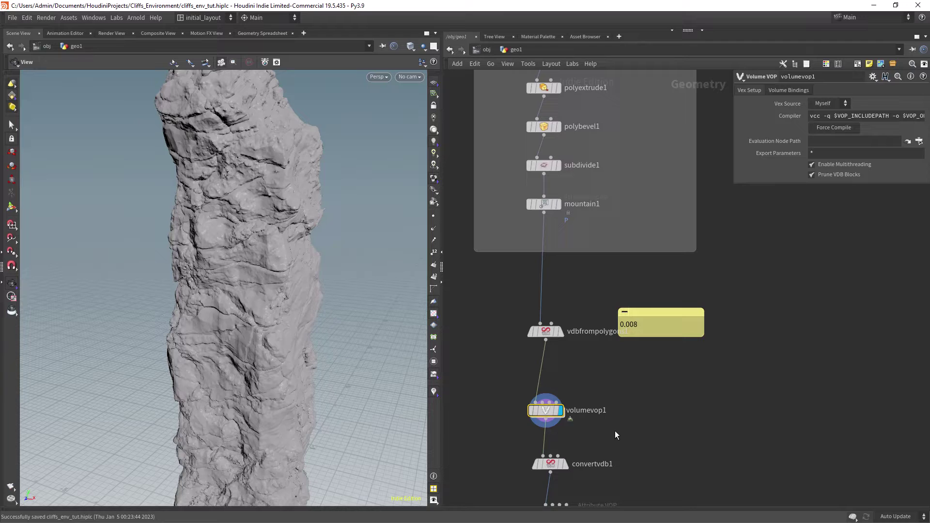
click(554, 333)
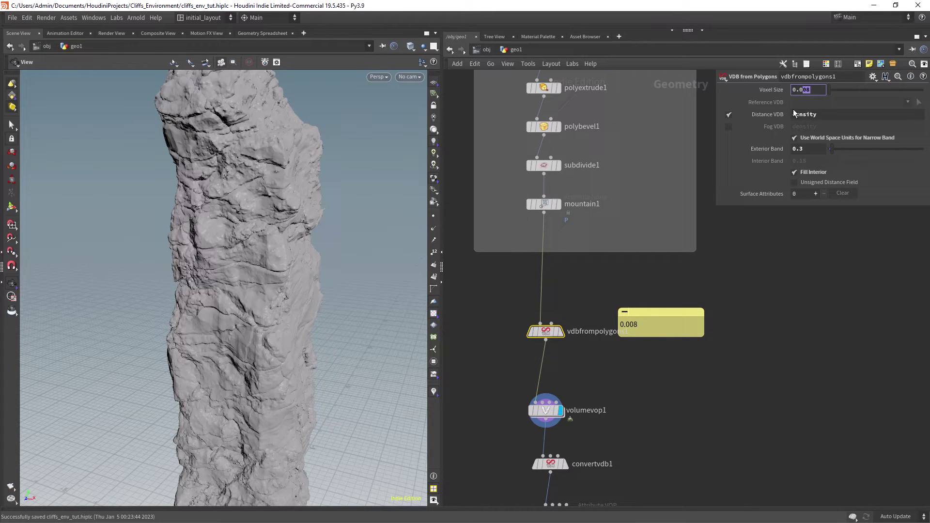
text(3)
key(Tab)
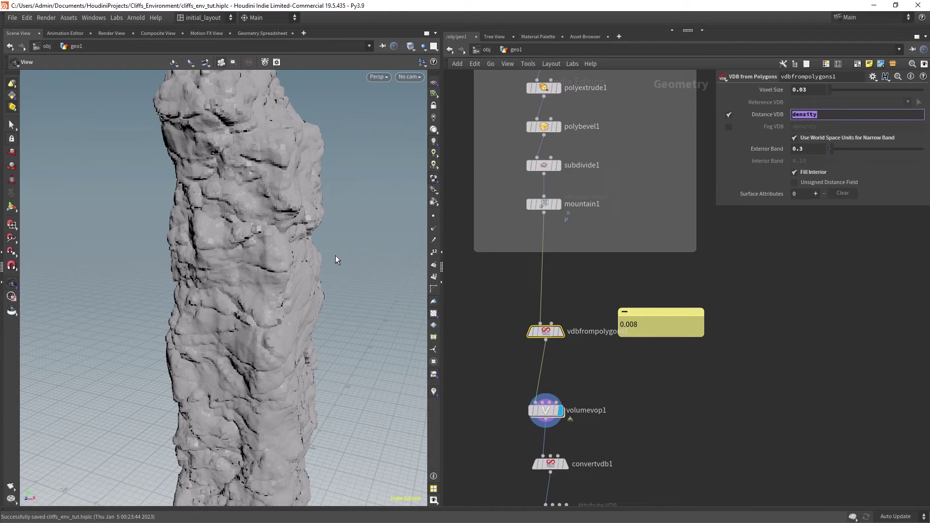
right_drag(286, 308, 245, 286)
drag(245, 286, 295, 311)
Step: Open the VEX network inside volumevop1 and locate the switch nodes feeding the add1 node
middle_drag(574, 391, 567, 355)
double_click(539, 375)
right_drag(789, 236, 775, 238)
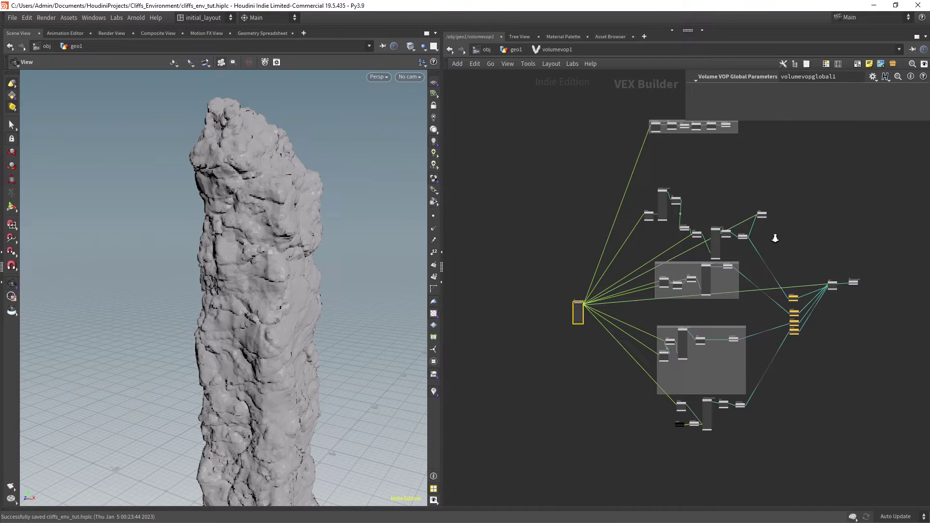
middle_drag(777, 237, 644, 257)
right_drag(644, 257, 638, 272)
middle_drag(639, 271, 666, 232)
right_drag(718, 233, 710, 224)
scroll(669, 223, up, 3)
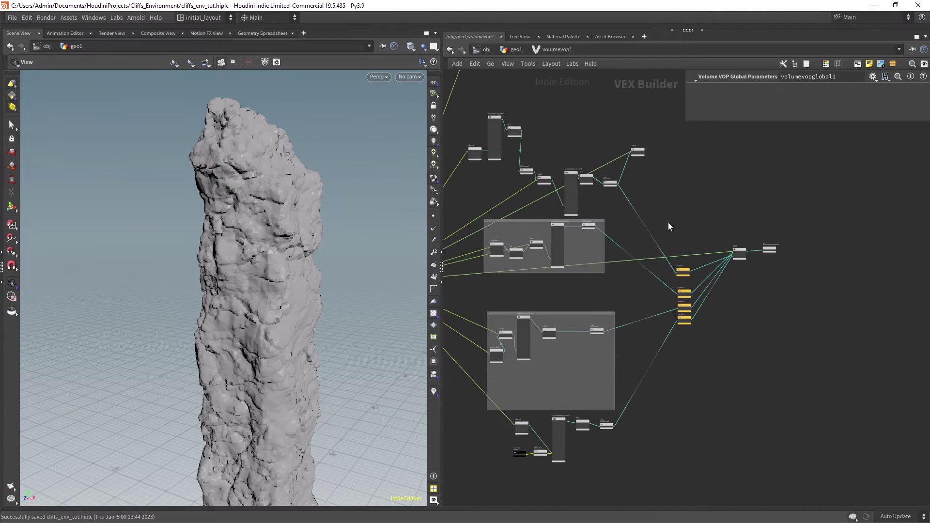
scroll(714, 255, down, 1)
scroll(716, 227, up, 2)
scroll(716, 226, up, 3)
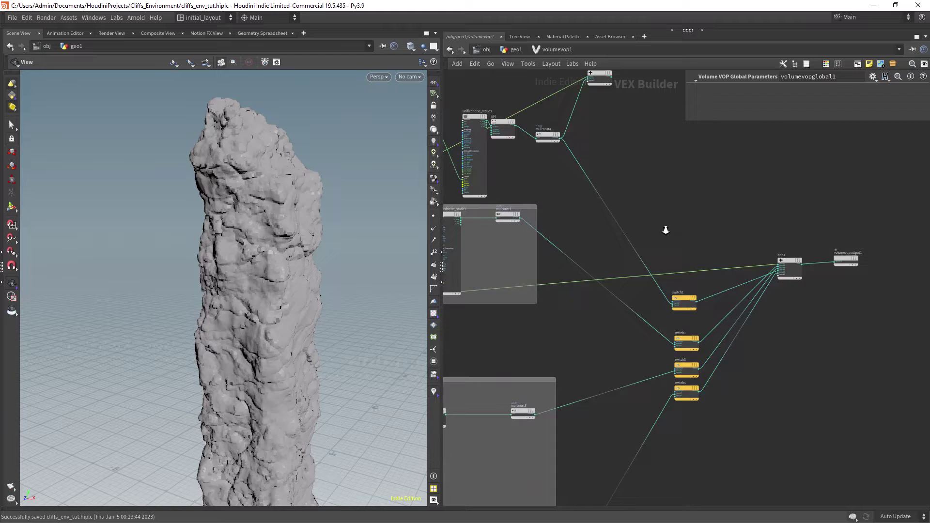
Step: Set the Switcher Index of switch1, switch2, switch3 and switch4 together to 2
click(658, 290)
shift+click(664, 356)
shift+click(664, 392)
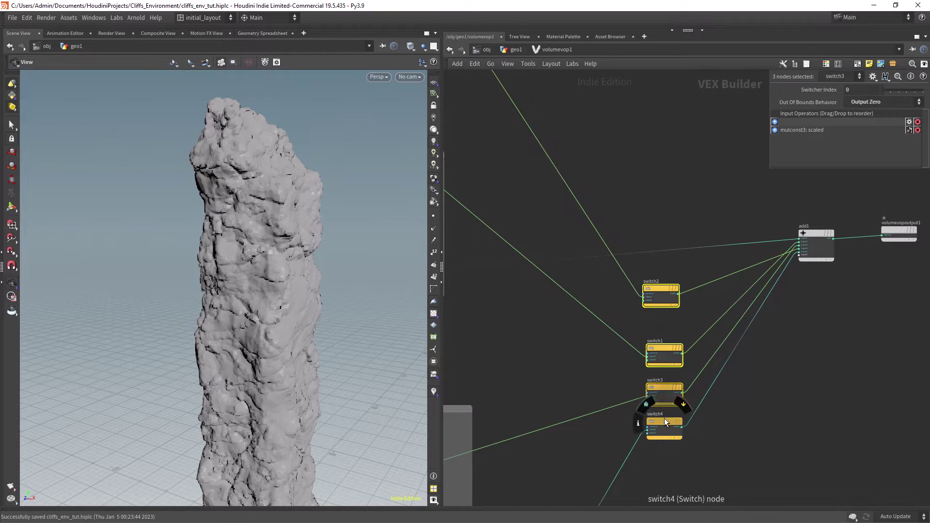
scroll(580, 263, down, 5)
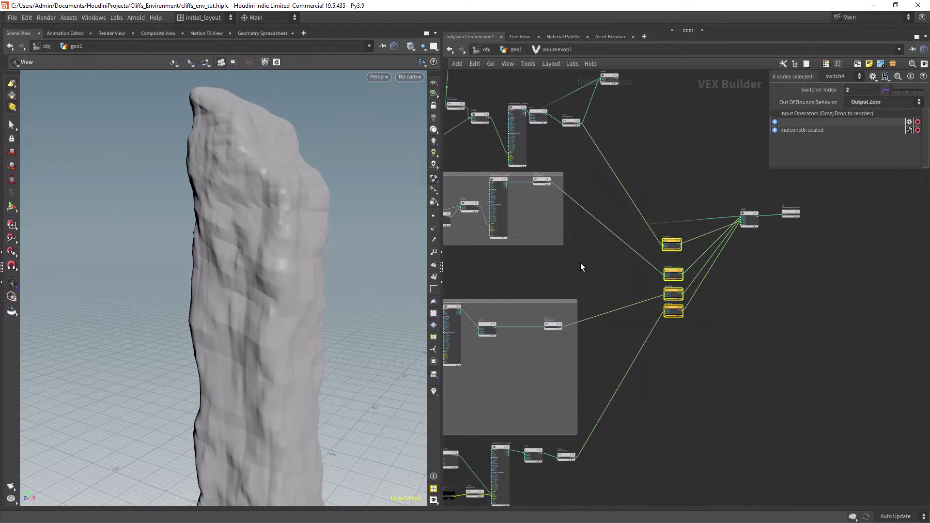
Step: Examine the noise branches that feed the four switch nodes
middle_drag(506, 297, 499, 301)
scroll(584, 284, up, 3)
middle_drag(595, 281, 506, 339)
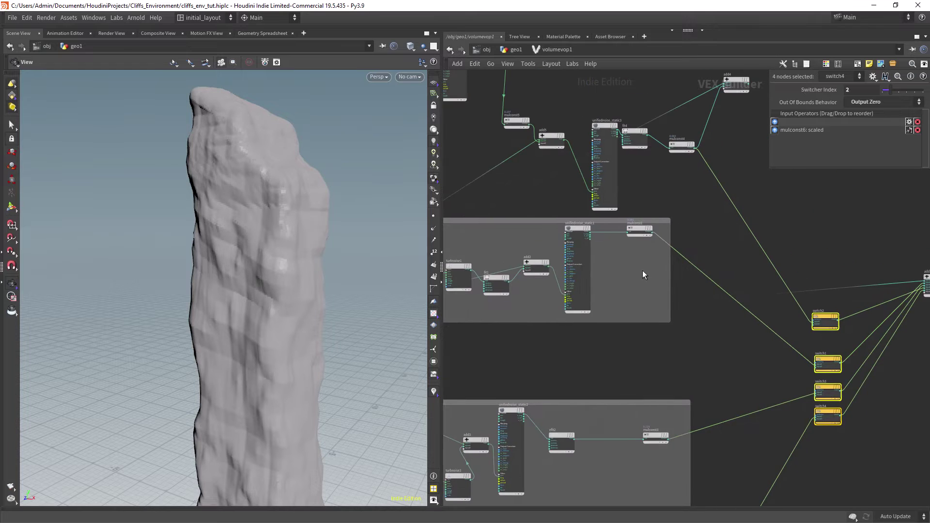
middle_drag(643, 271, 631, 323)
scroll(639, 258, up, 3)
middle_drag(562, 216, 538, 215)
scroll(640, 259, down, 2)
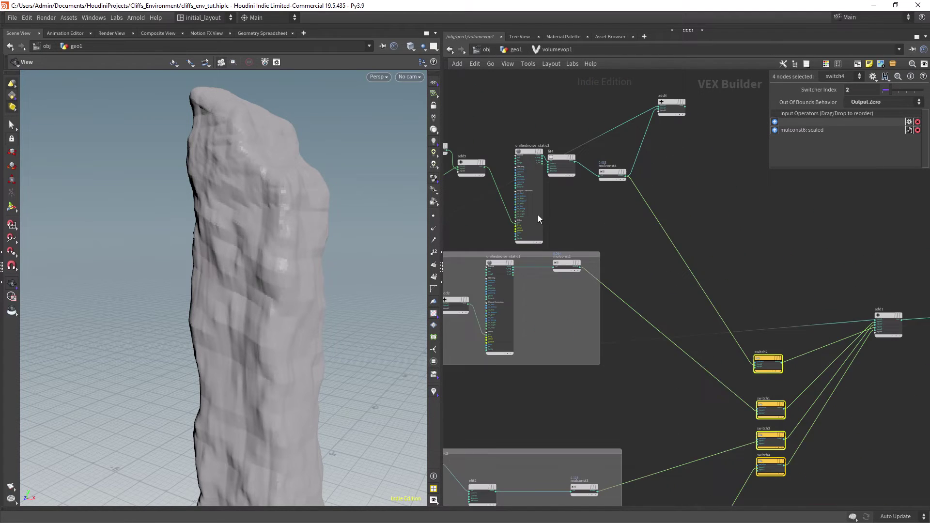
Step: Try a Switcher Index of 0 on switch2, and set the Switcher Index of switch1 to 0
middle_drag(664, 283, 597, 254)
click(705, 333)
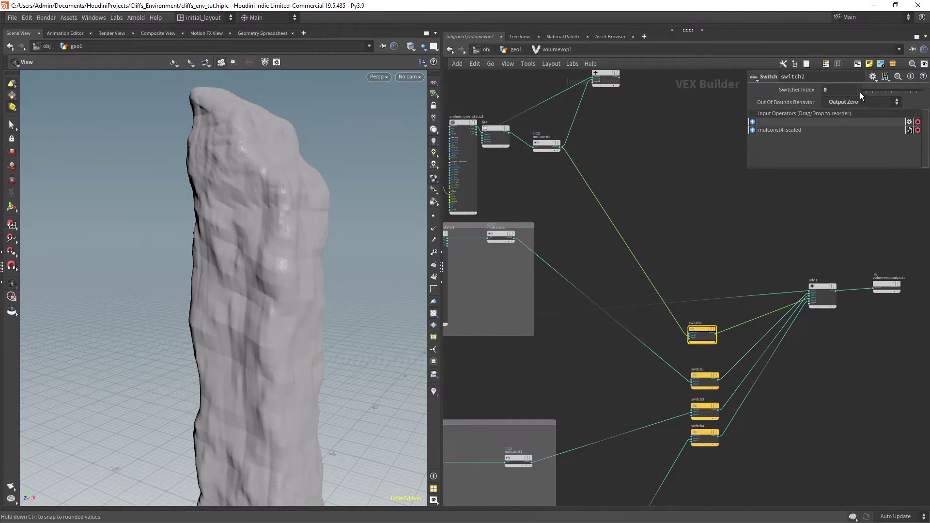
drag(860, 91, 867, 91)
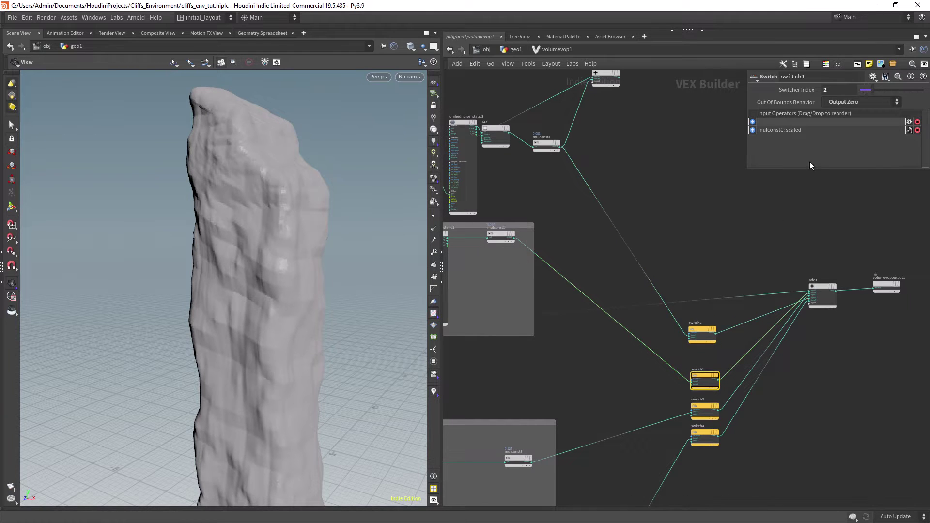
mouse_move(281, 301)
mouse_down()
mouse_move(299, 333)
mouse_move(267, 313)
mouse_move(308, 315)
mouse_move(313, 270)
mouse_move(298, 295)
mouse_up()
Step: Trace the connections from volumevopglobal1 to the turbnoise1 branch that feeds switch1
middle_drag(593, 247, 773, 251)
middle_drag(563, 272, 707, 263)
middle_drag(551, 293, 719, 245)
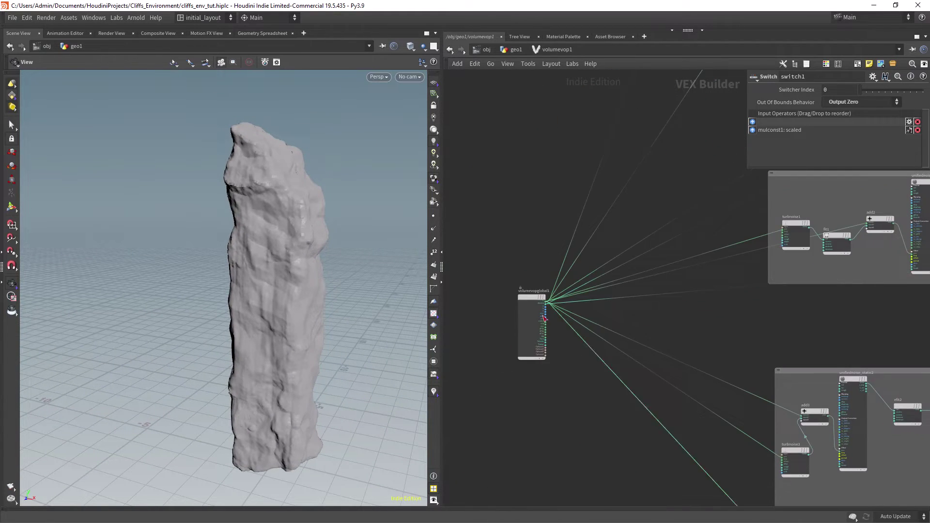
right_drag(493, 300, 591, 282)
middle_drag(731, 302, 600, 294)
scroll(822, 284, down, 5)
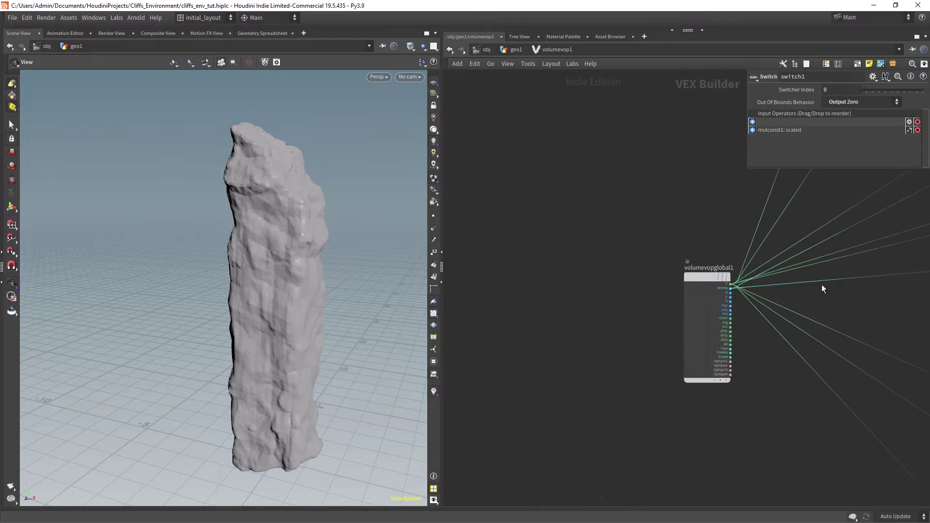
middle_drag(822, 284, 488, 334)
scroll(624, 311, up, 2)
middle_drag(624, 312, 589, 336)
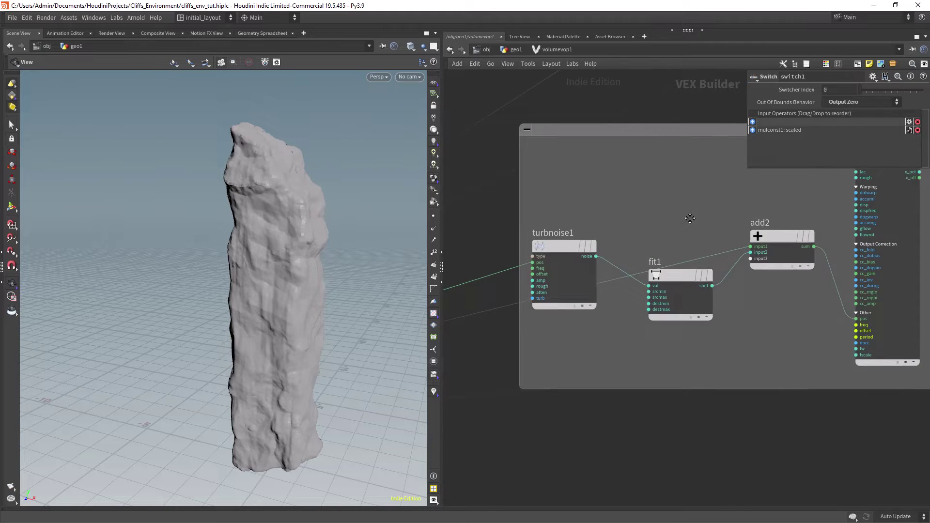
Step: Select unifiednoise_static1 and review its noise type, frequency and offset settings
middle_drag(690, 216, 562, 293)
drag(759, 228, 749, 221)
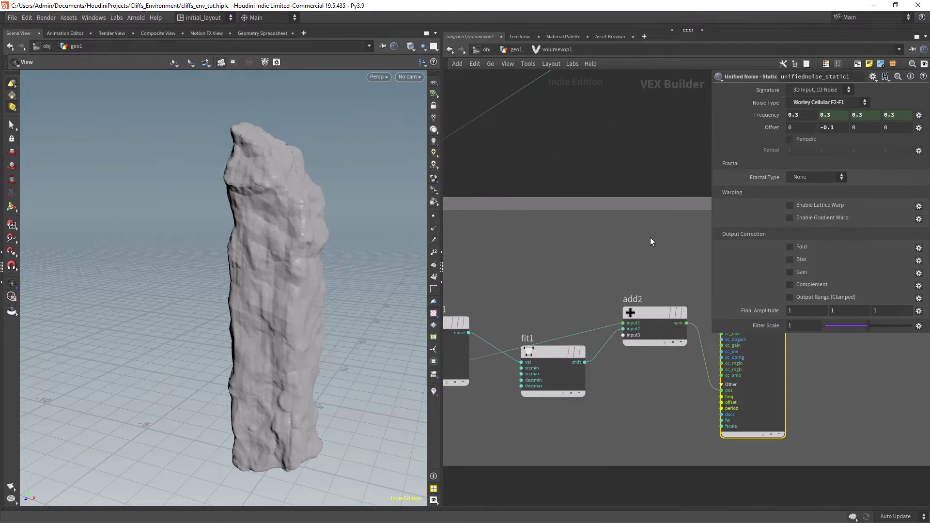
middle_drag(650, 238, 520, 243)
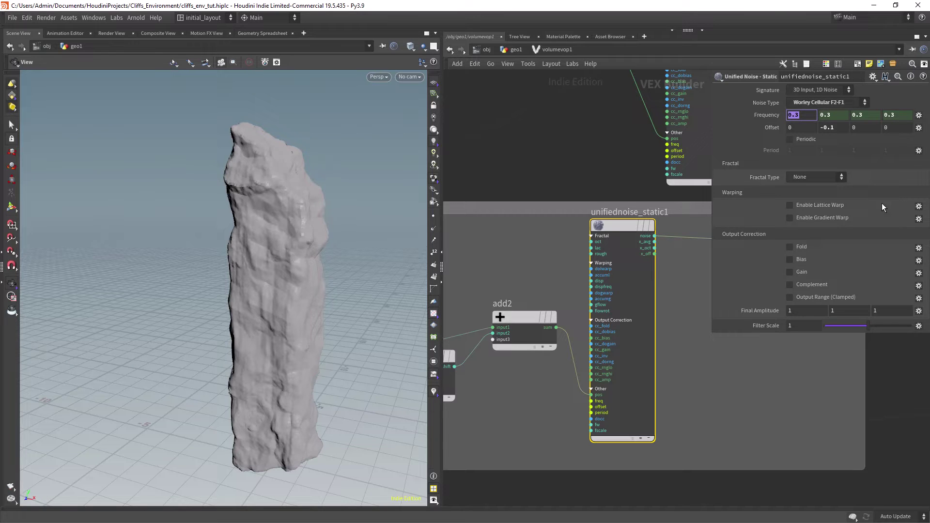
drag(806, 333, 812, 350)
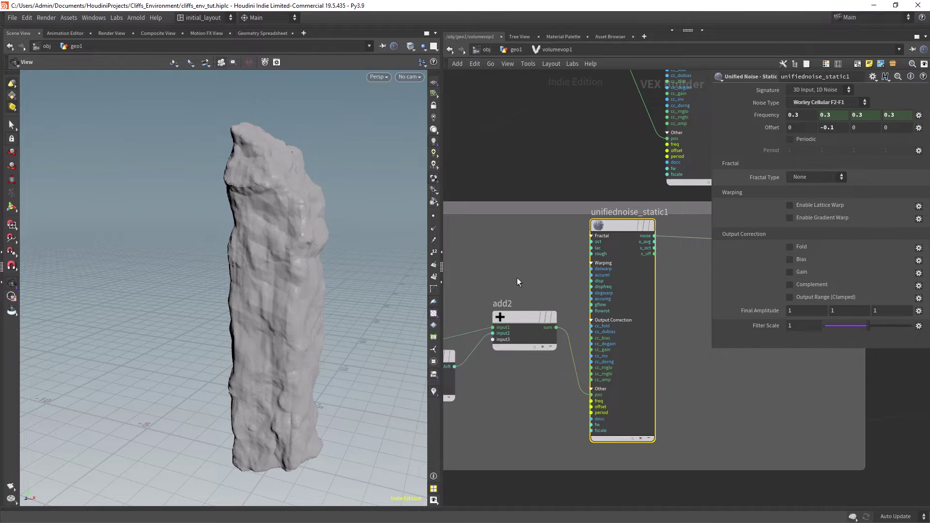
Step: Inspect the resulting column shape, and review the noise type, frequency and roughness settings of turbnoise1
scroll(518, 279, down, 3)
drag(373, 281, 339, 276)
mouse_move(449, 281)
middle_down()
mouse_move(593, 251)
mouse_move(441, 266)
middle_up()
scroll(552, 355, up, 4)
scroll(557, 345, down, 4)
middle_drag(504, 355, 643, 305)
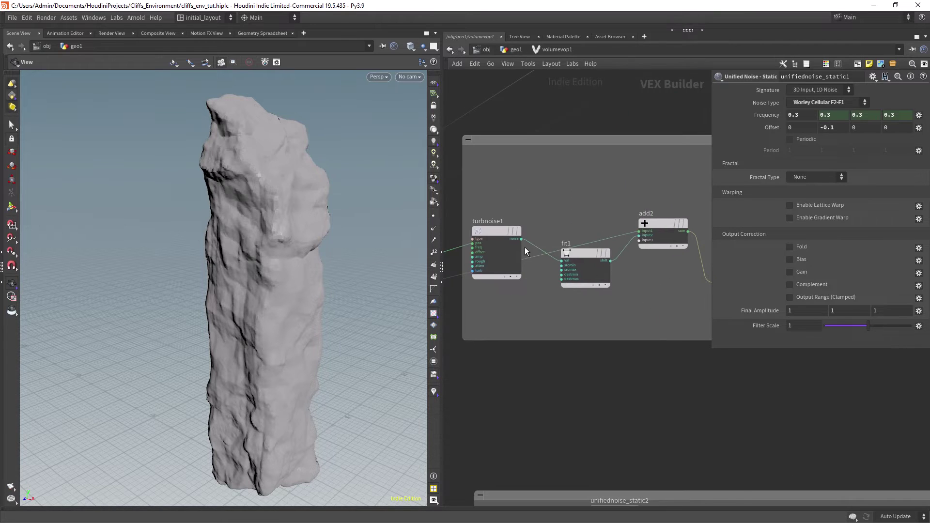
click(491, 232)
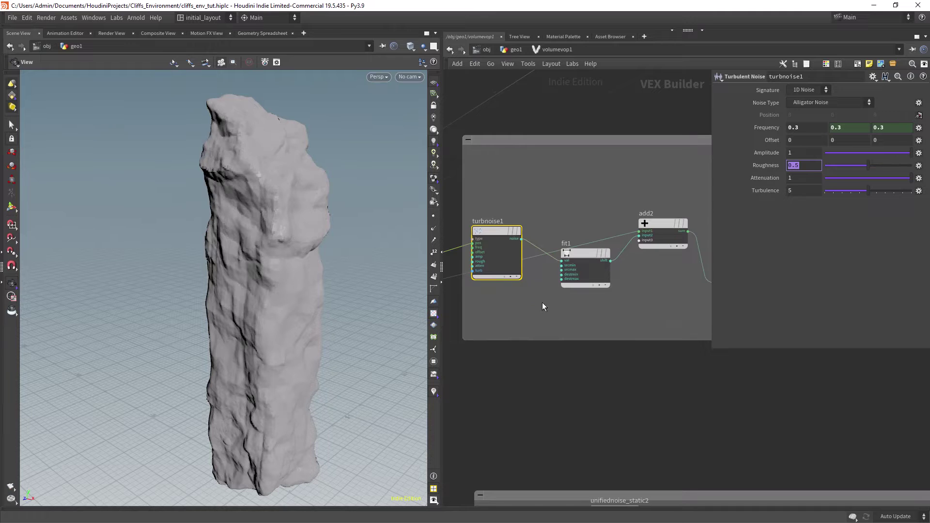
Step: Review the destination range of fit1 and the input operators of add2
middle_drag(542, 306, 485, 331)
click(523, 281)
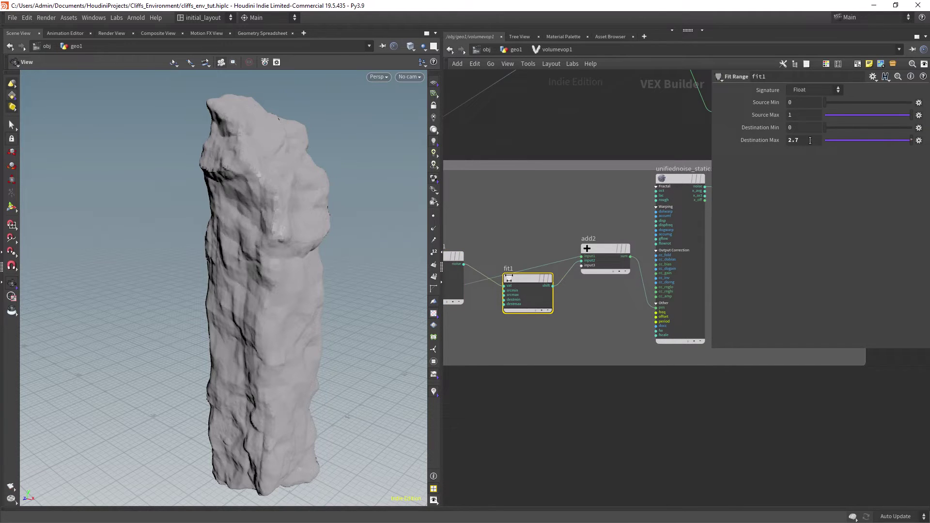
drag(752, 147, 708, 162)
middle_drag(601, 318, 557, 341)
click(557, 274)
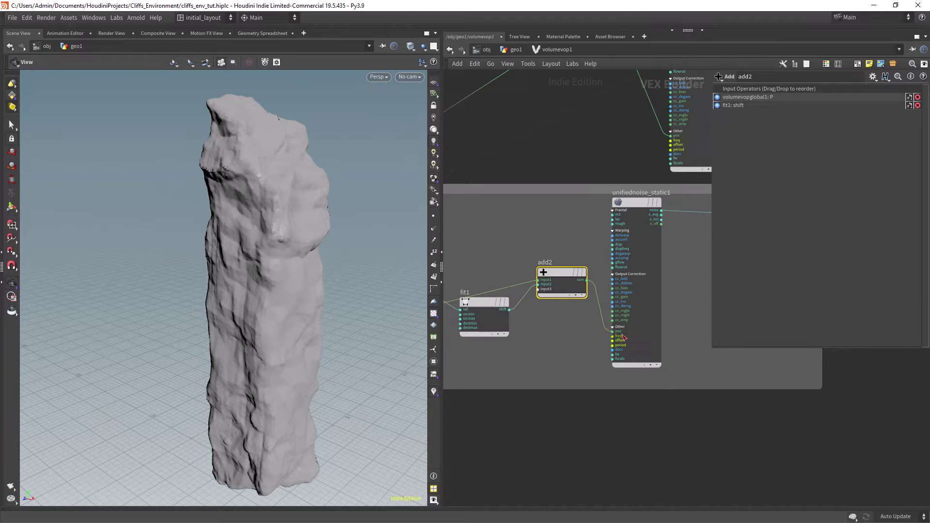
Step: Try a Multiplier of 0.86 on the mulconst1 node and undo the change
scroll(564, 356, down, 5)
mouse_move(521, 379)
middle_down()
mouse_move(586, 341)
mouse_move(510, 375)
middle_up()
scroll(615, 325, up, 5)
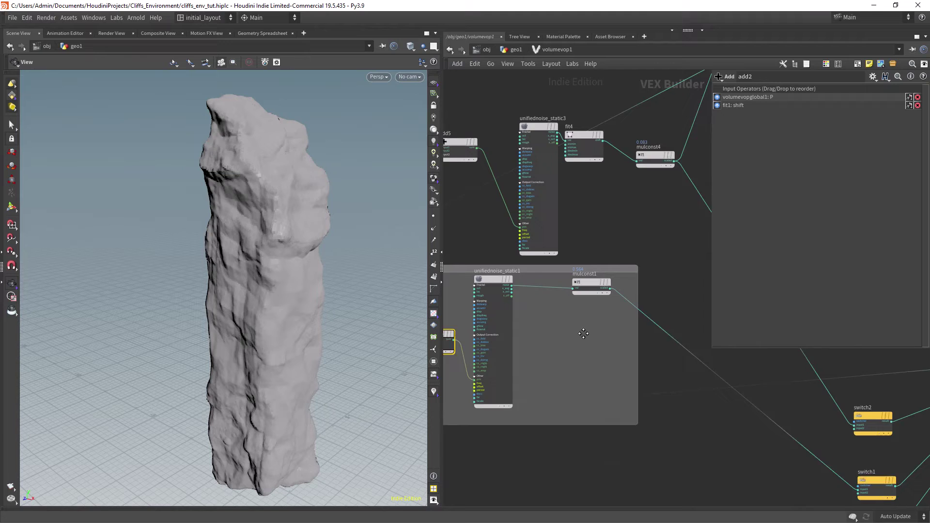
click(570, 304)
scroll(594, 310, up, 2)
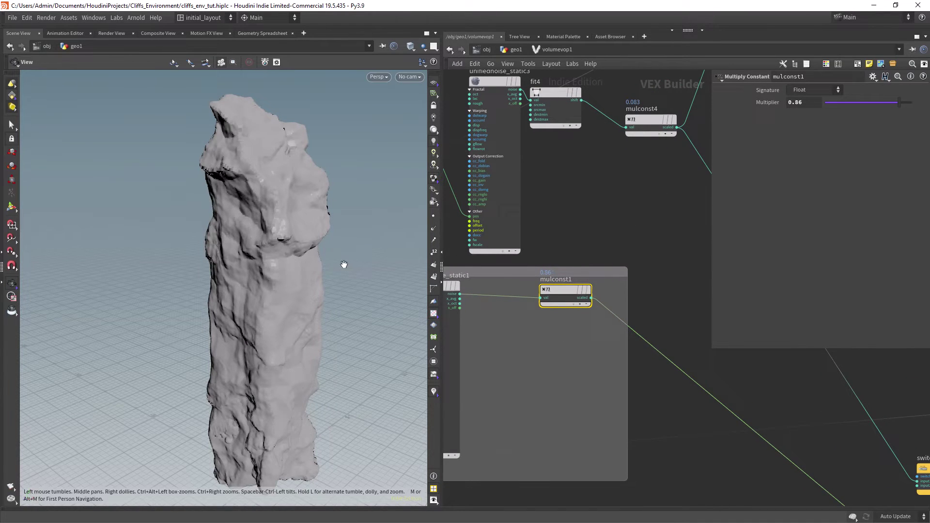
key(ctrl+z)
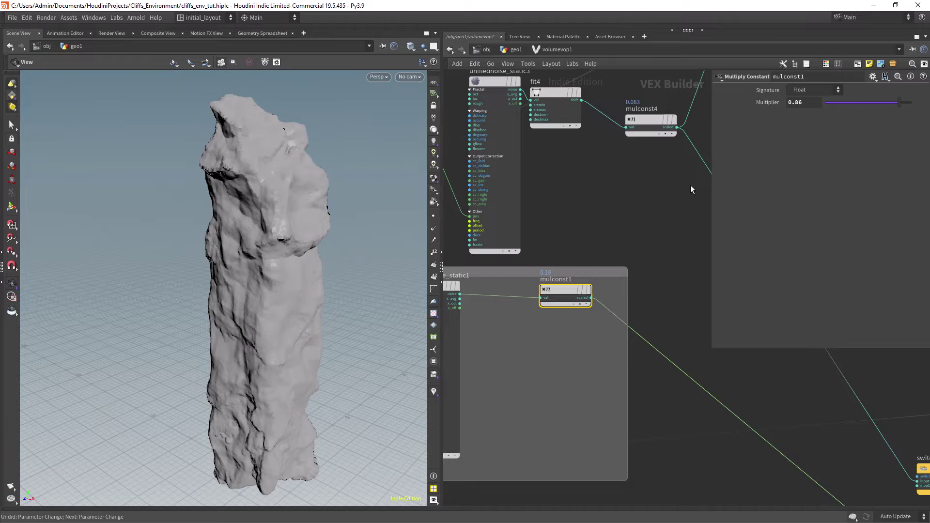
Step: Undo the last Multiplier change on mulconst1, and review the settings of fit1 and turbnoise1
key(ctrl+z)
middle_drag(477, 325, 783, 253)
scroll(548, 272, up, 2)
click(590, 335)
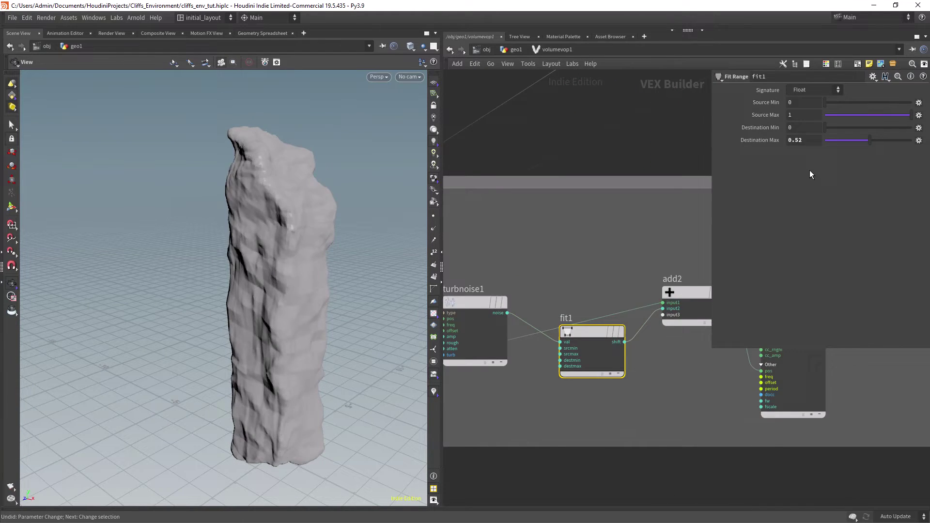
middle_drag(485, 329, 537, 308)
click(531, 306)
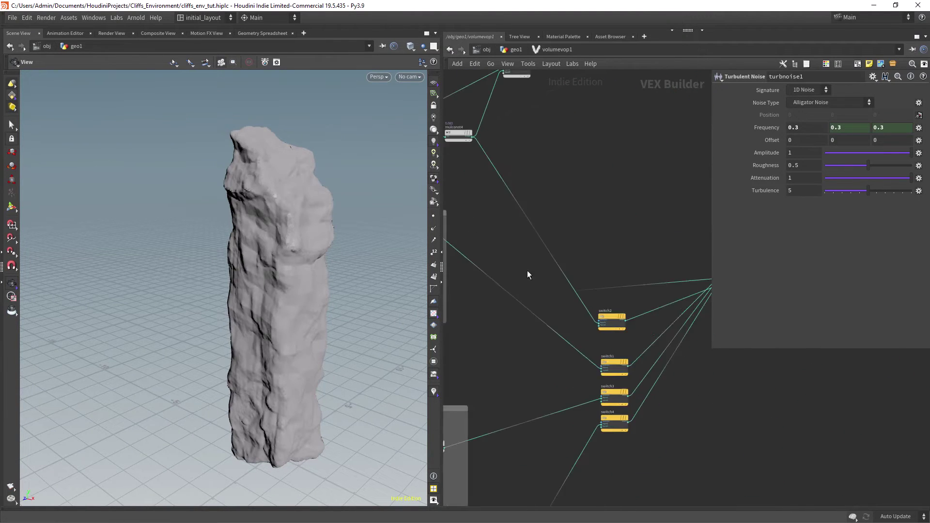
Step: Reposition switch2, turn off the switch1 layer with index 1, and isolate the switch2 layer with index 0
drag(612, 322, 609, 349)
drag(610, 349, 607, 348)
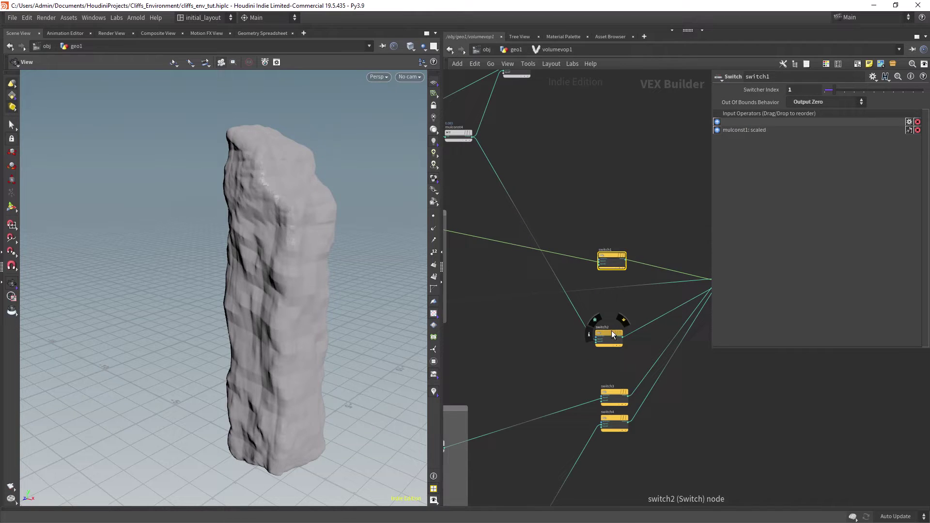
alt+drag(365, 285, 170, 307)
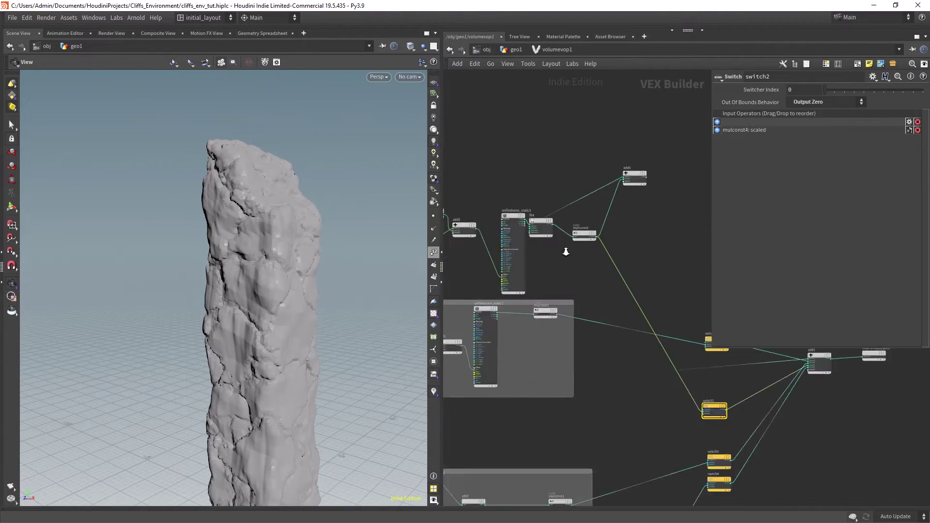
Step: Review the noise and Complement settings of unifiednoise_static3 and the source range of fit4, undoing any trial changes
scroll(566, 252, up, 5)
click(548, 227)
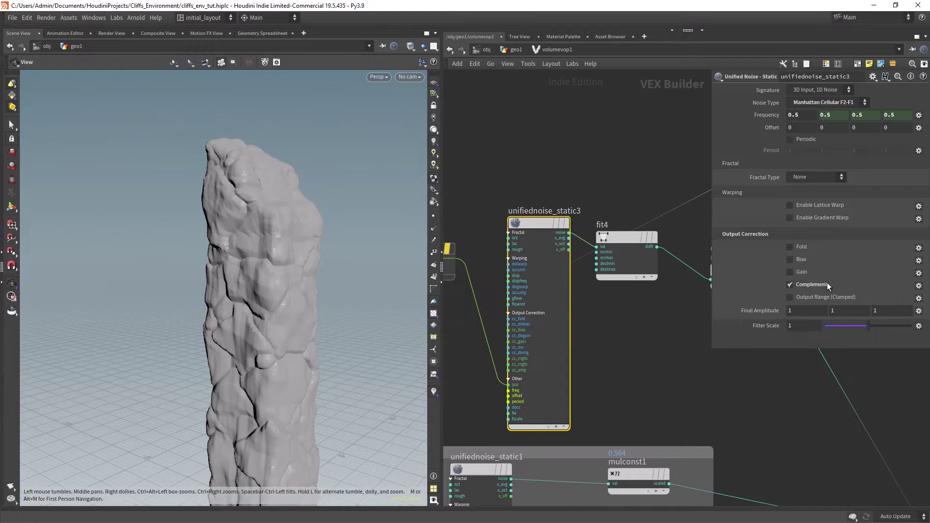
key(ctrl+z)
click(620, 237)
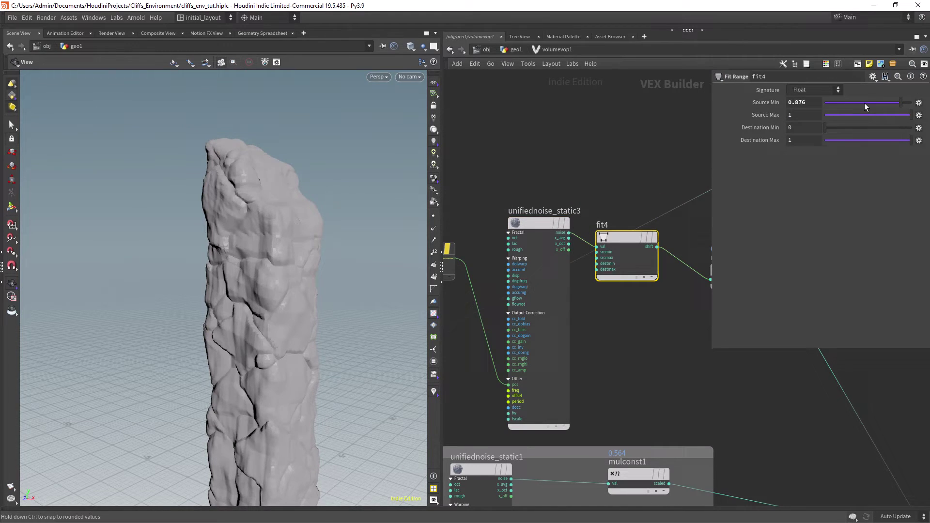
key(ctrl+z)
Step: Try a Multiplier of 0.715 on mulconst4 and undo the change
middle_drag(696, 270, 537, 309)
click(583, 309)
click(859, 104)
click(880, 105)
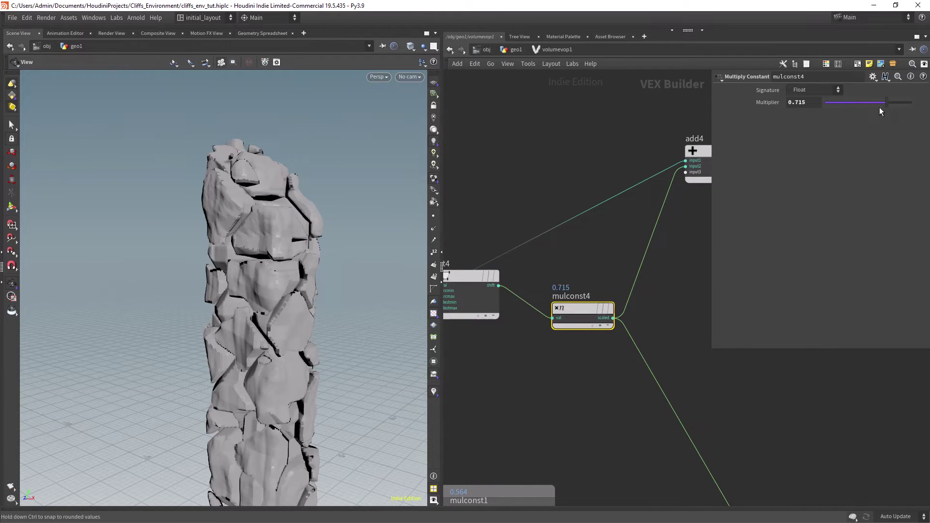
key(ctrl+z)
key(ctrl+z)
Step: Delete the add4 node that follows mulconst4
scroll(644, 315, down, 2)
middle_drag(674, 302, 597, 309)
scroll(592, 310, down, 4)
middle_drag(621, 343, 597, 299)
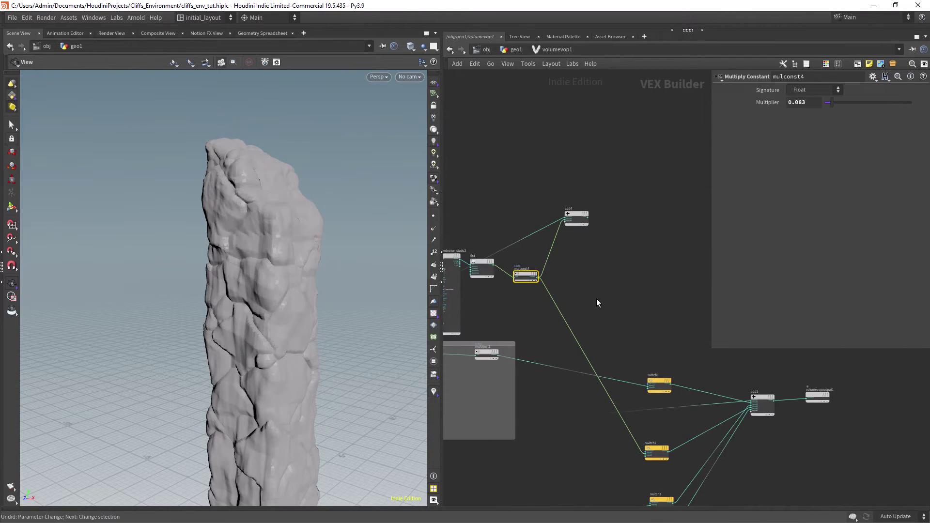
click(576, 216)
key(Delete)
Step: Re-enable the bypassed add5 node and review the noise type and frequency of unifiednoise_static4
middle_drag(586, 459, 785, 477)
scroll(619, 279, up, 5)
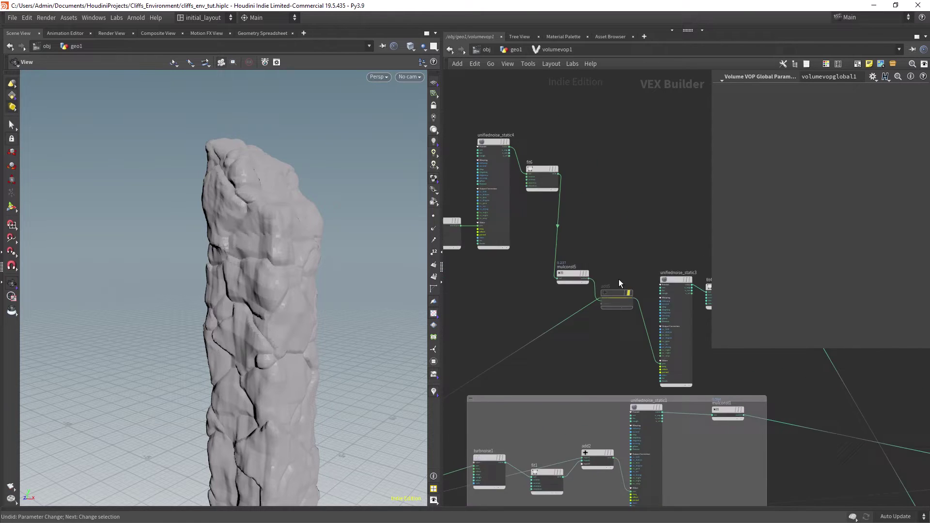
click(653, 308)
middle_drag(454, 230, 617, 319)
click(576, 175)
middle_drag(655, 402, 590, 335)
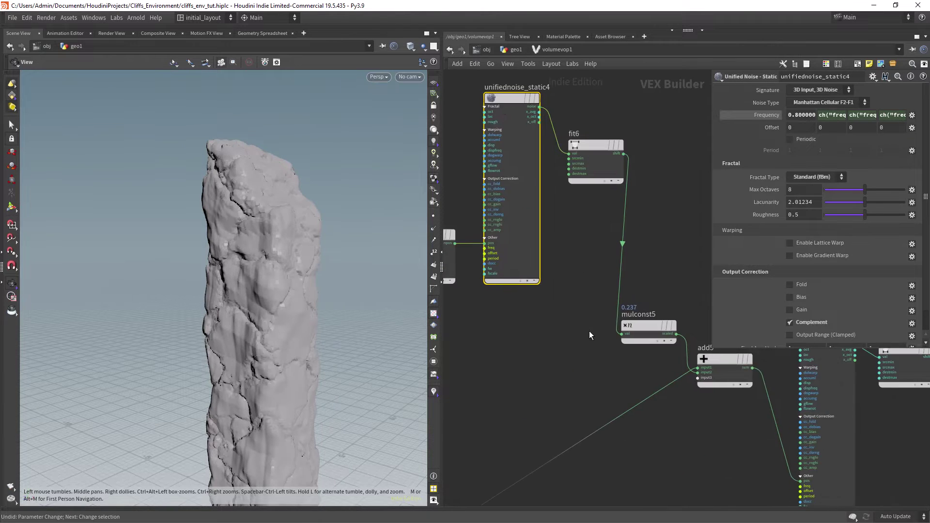
Step: Review the transform values of xform1, try bypassing the node, and undo the change
scroll(498, 322, up, 1)
middle_drag(498, 323, 631, 314)
click(557, 218)
scroll(576, 207, down, 3)
middle_drag(577, 207, 518, 293)
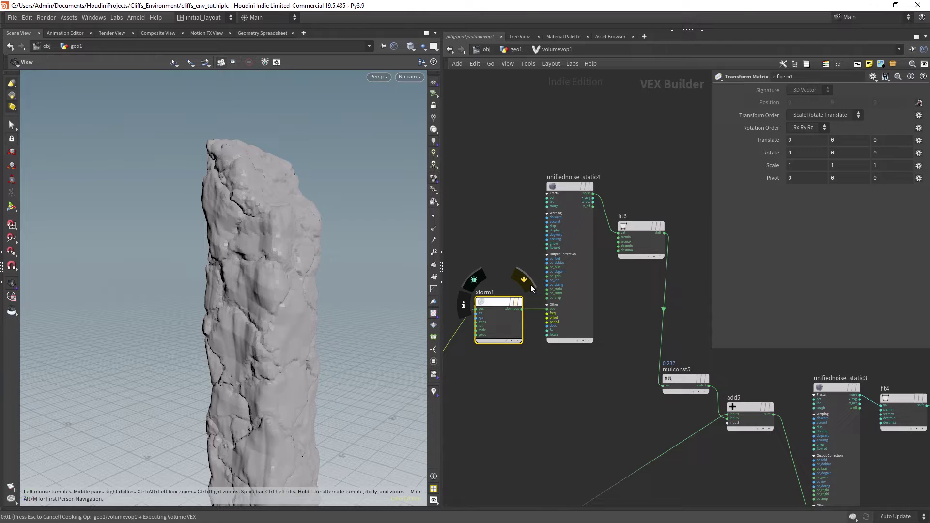
click(528, 286)
key(ctrl+z)
Step: Review the frequency, fractal and output correction settings of unifiednoise_static4
scroll(616, 266, up, 3)
middle_drag(615, 267, 591, 312)
click(543, 276)
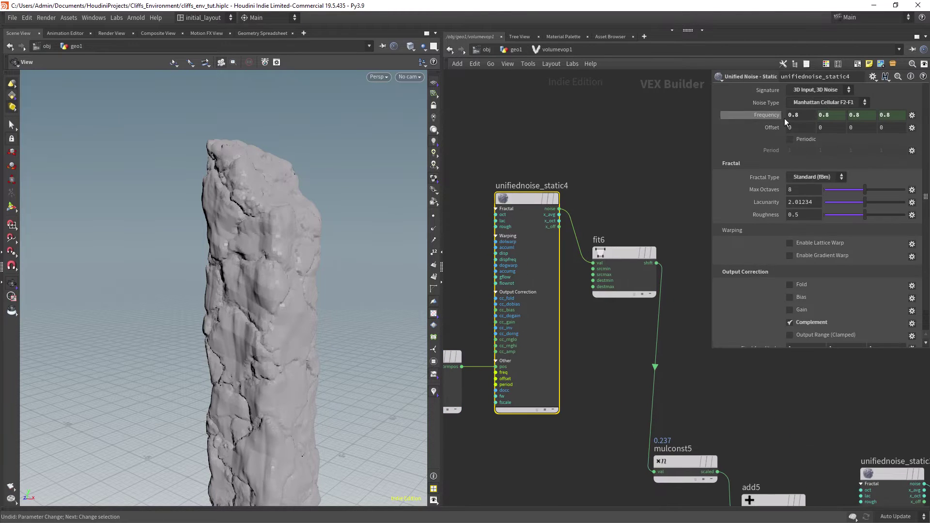
scroll(821, 194, down, 2)
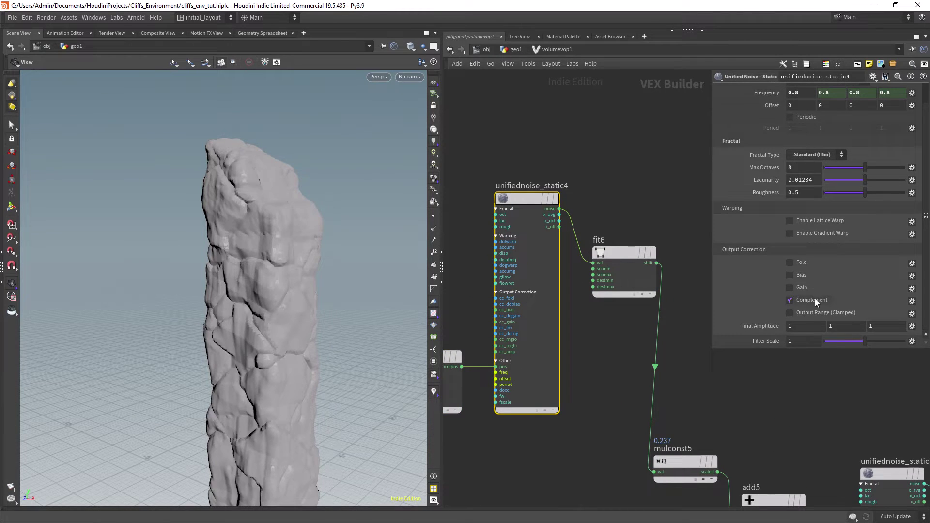
Step: Review the fit6 node and try a different Multiplier on mulconst5
middle_drag(625, 320, 547, 312)
click(547, 265)
scroll(625, 439, down, 2)
middle_drag(625, 439, 565, 327)
click(584, 326)
drag(873, 103, 867, 115)
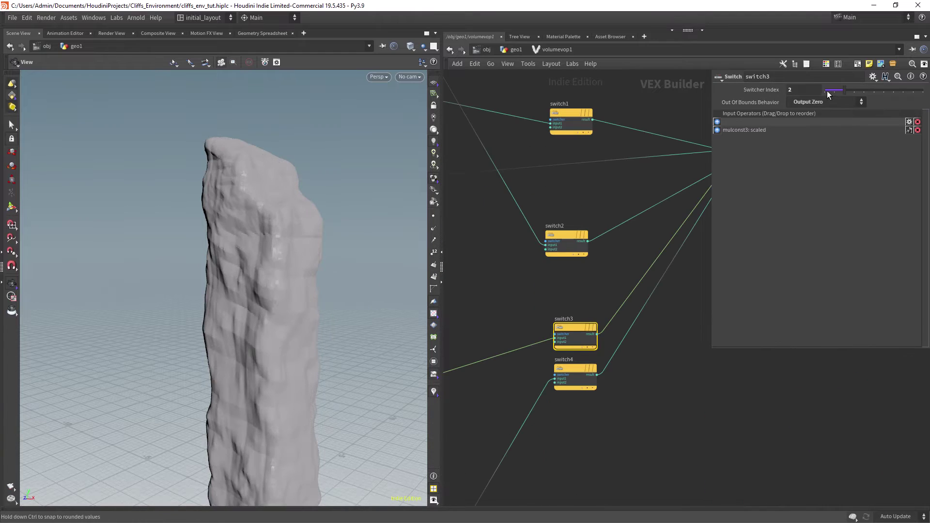
Step: Isolate the switch3 layer with Switcher Index 0, and review the noise settings of unifiednoise_static2
drag(359, 305, 330, 303)
scroll(533, 293, down, 4)
middle_drag(509, 301, 571, 263)
scroll(571, 263, down, 2)
scroll(621, 246, up, 3)
middle_drag(622, 247, 569, 230)
scroll(542, 266, up, 2)
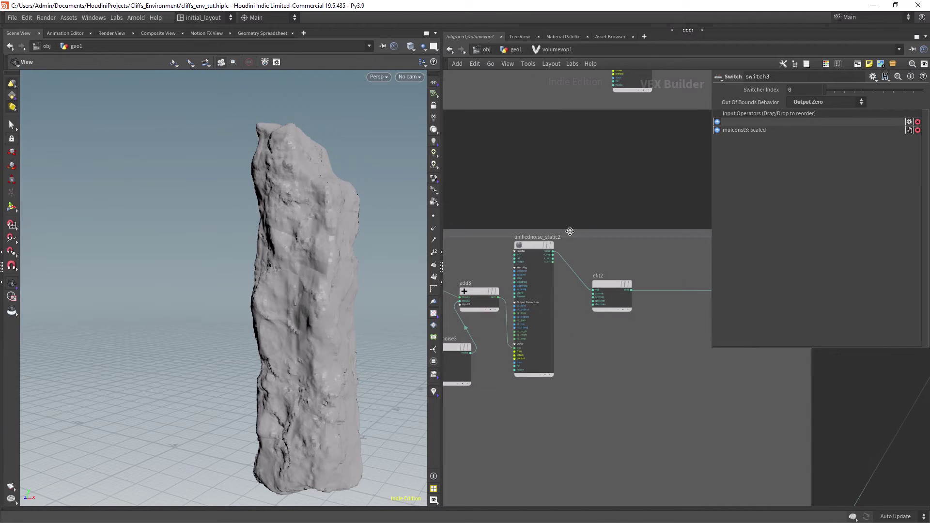
click(537, 248)
scroll(587, 315, up, 1)
middle_drag(587, 315, 566, 324)
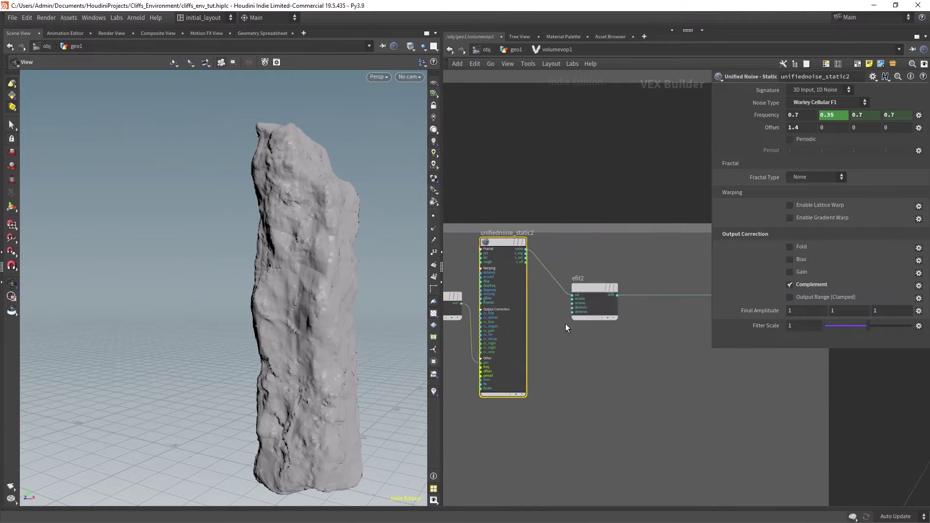
Step: Try a different source range on the efit2 node and undo the change
click(592, 302)
drag(837, 114, 840, 120)
key(ctrl+z)
middle_drag(519, 350, 629, 322)
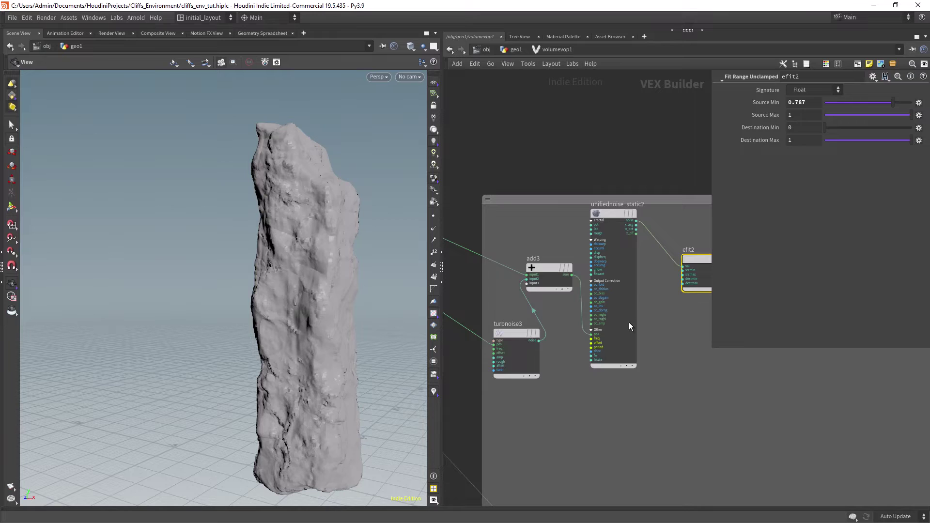
Step: Review the input operators of add3, and toggle the bypass of turbnoise3 on and off
click(549, 277)
scroll(484, 294, down, 3)
middle_drag(485, 294, 589, 287)
scroll(589, 290, up, 2)
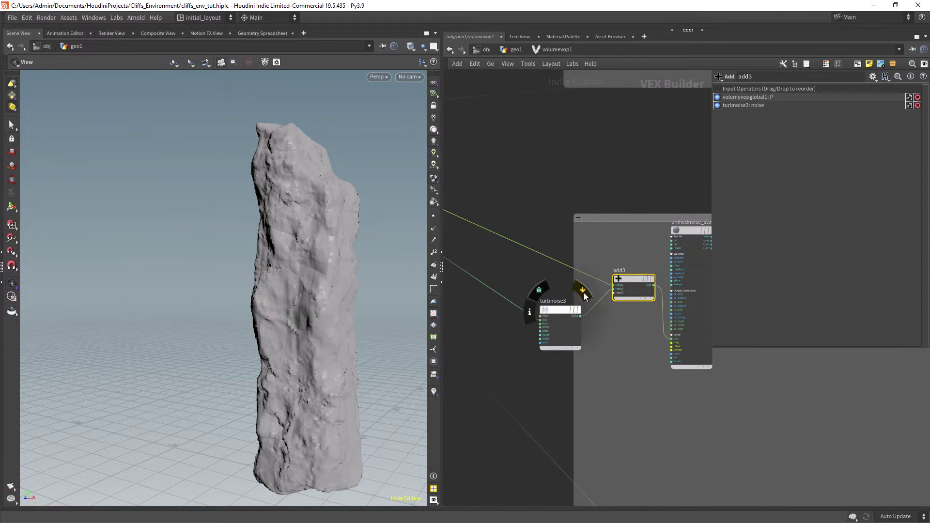
click(584, 292)
click(584, 296)
middle_drag(549, 312, 513, 325)
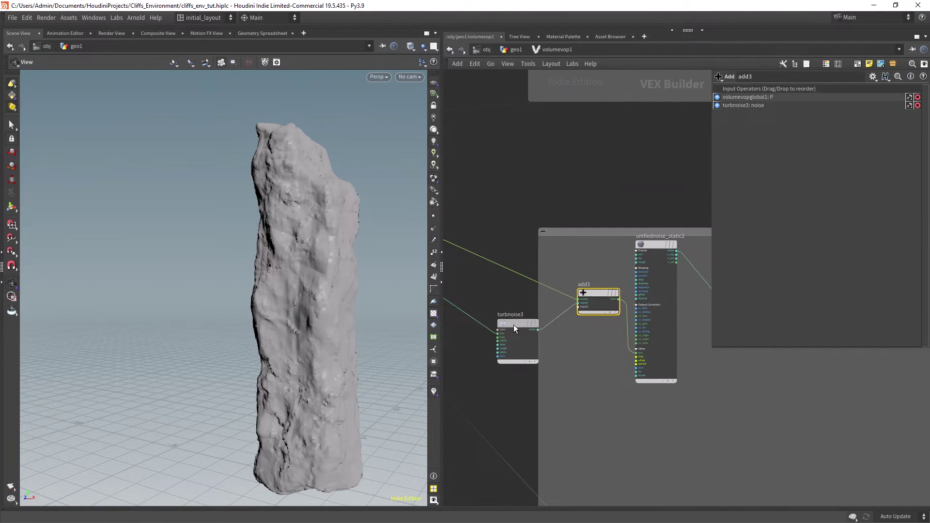
Step: Turn off the switch3 layer with index 1 and isolate the switch4 layer with index 0
scroll(598, 348, down, 3)
middle_drag(682, 348, 527, 370)
scroll(639, 330, up, 2)
click(609, 322)
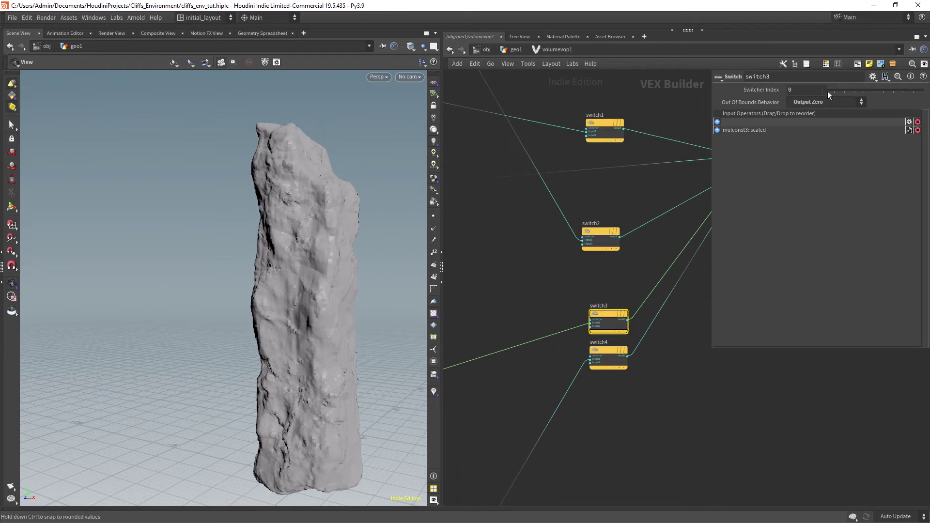
drag(828, 91, 836, 91)
click(603, 353)
Step: Review the constant type and default values of const1, which drives the frequency of unifiednoise_static5
scroll(603, 352, down, 4)
middle_drag(497, 425, 522, 303)
scroll(511, 424, up, 5)
scroll(507, 339, up, 2)
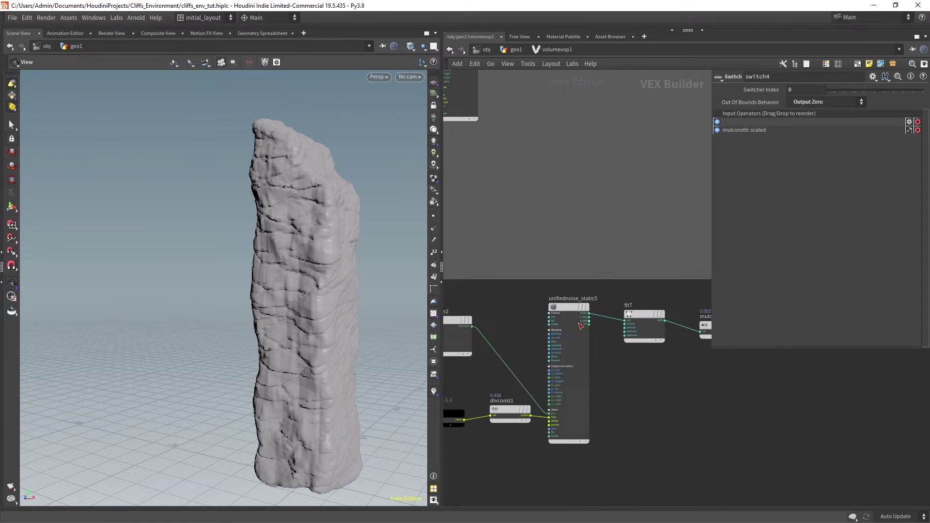
middle_drag(507, 338, 568, 310)
click(504, 405)
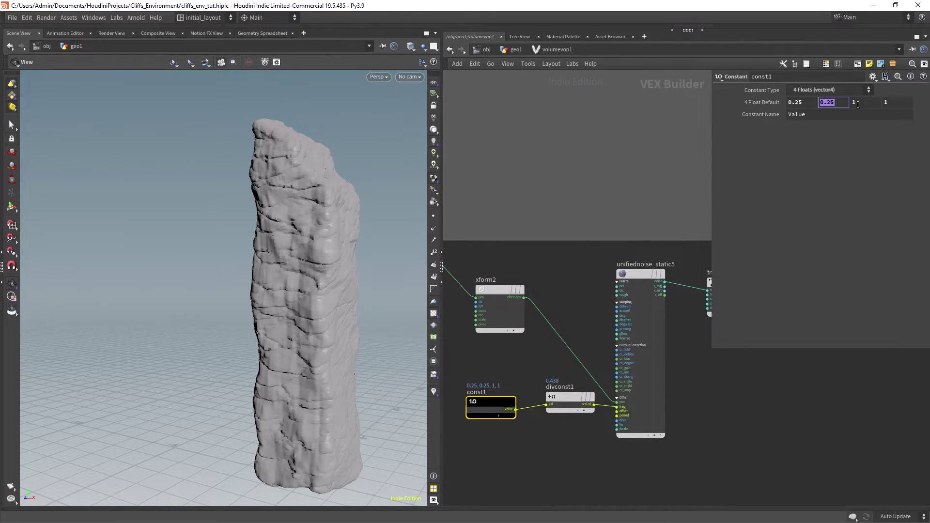
Step: Try different Divider values on divconst1, such as 0.274, and undo the changes
click(564, 397)
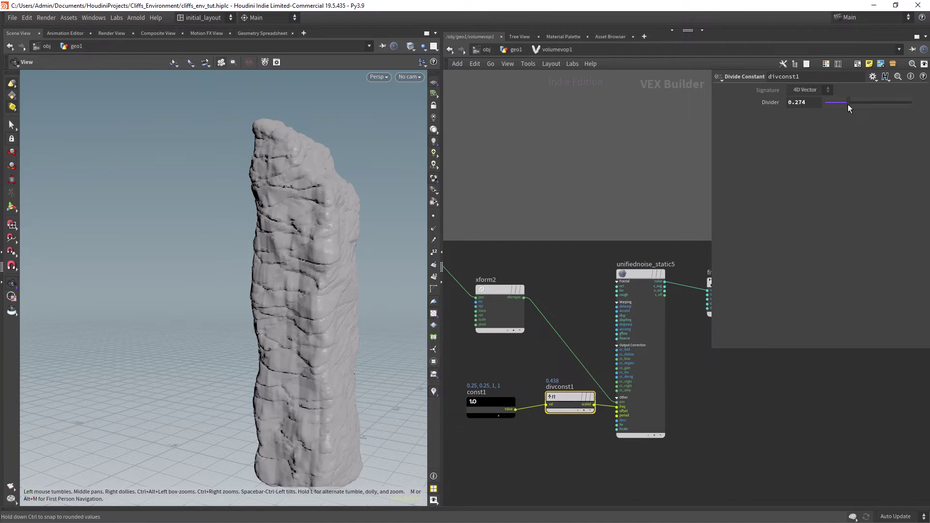
drag(849, 104, 871, 101)
key(ctrl+z)
key(ctrl+z)
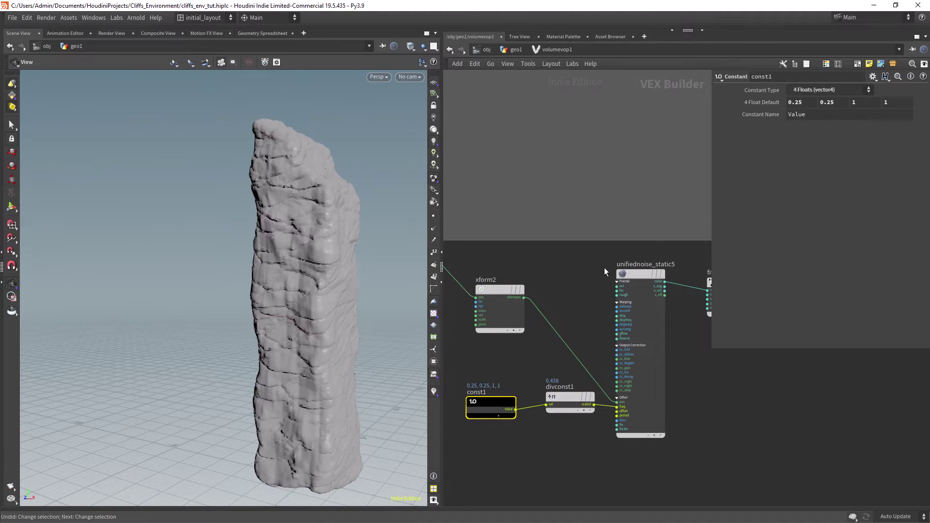
Step: Set the first 4 Float Default component of const1 to 0.25
click(789, 102)
text(0.25)
key(Return)
Step: Try an X rotation of 0 on xform2 to compare the cliff's shape, and restore it to 50
scroll(619, 419, up, 5)
scroll(489, 324, down, 5)
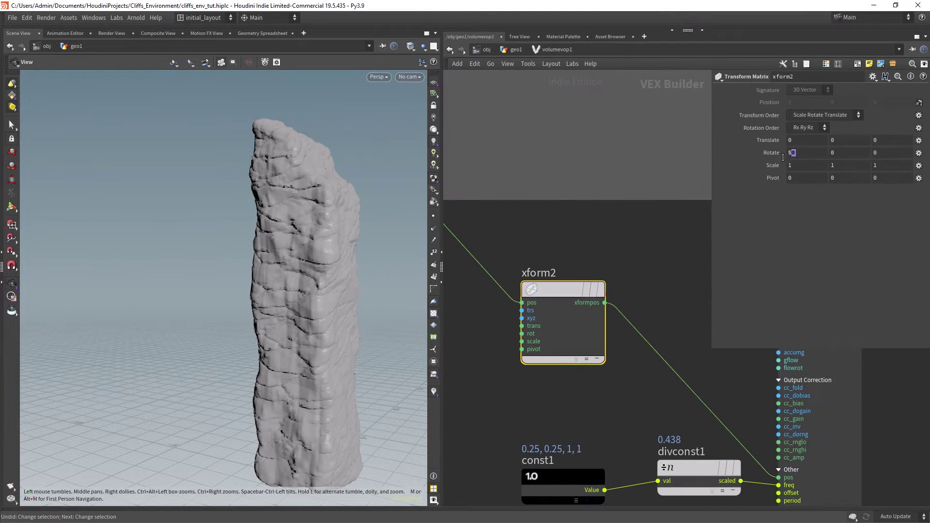
text(0)
key(Tab)
drag(378, 297, 339, 281)
drag(807, 153, 783, 154)
text(50)
key(Tab)
mouse_move(339, 281)
mouse_down()
mouse_move(364, 285)
mouse_move(337, 278)
mouse_up()
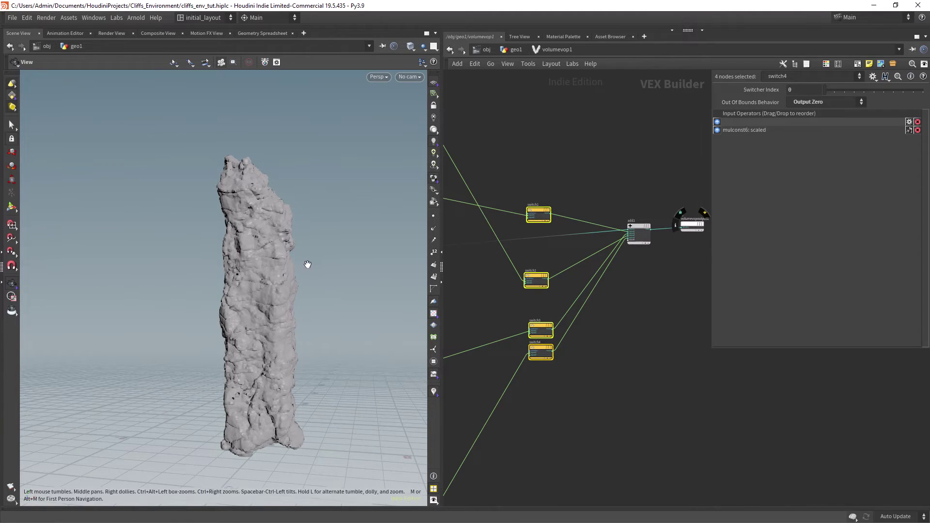
Step: Inspect the cliff with all four noise layers combined, and return to the geo1 network
scroll(308, 263, up, 4)
drag(307, 263, 300, 286)
scroll(295, 289, down, 3)
key(u)
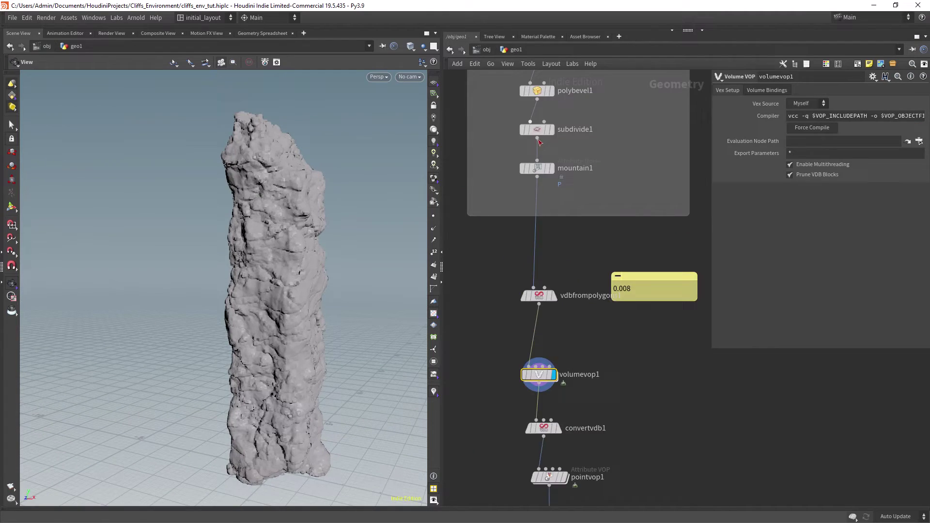
Step: Review the Voxel Size and band settings of vdbfrompolygons1, and compare them with the volumevop1 node
scroll(606, 295, down, 4)
middle_drag(623, 326, 613, 318)
scroll(614, 320, up, 4)
click(528, 213)
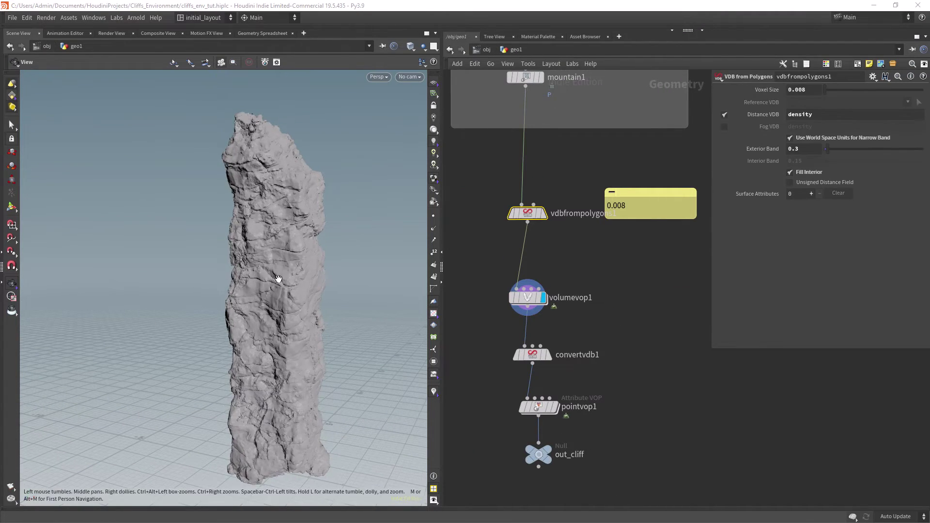
scroll(270, 280, up, 4)
click(528, 299)
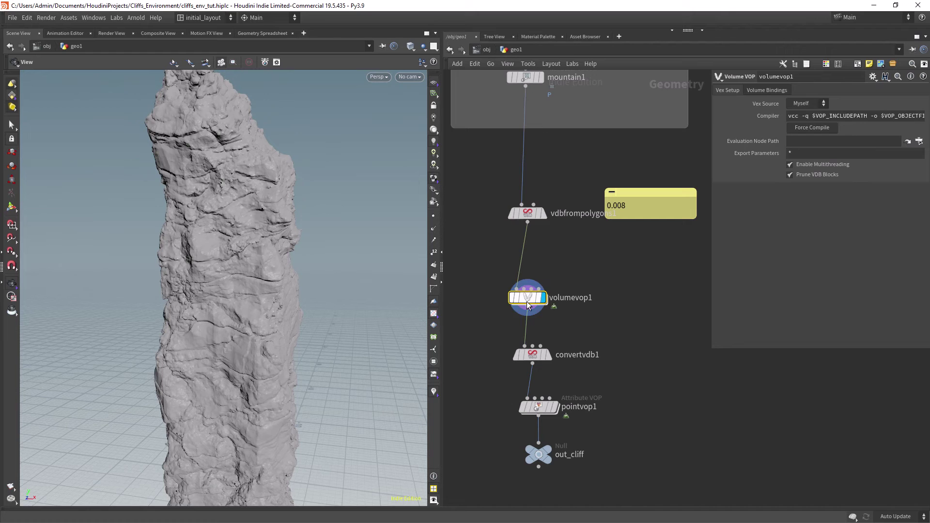
click(527, 216)
click(531, 299)
Step: Display the output of convertvdb1 and inspect the converted cliff mesh
middle_drag(582, 279, 582, 248)
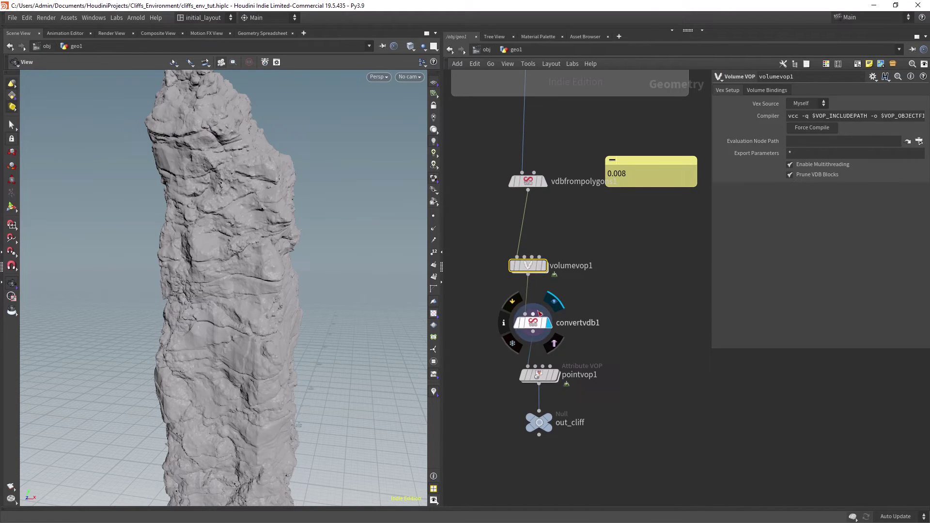
click(538, 315)
drag(300, 233, 304, 291)
Step: Display pointvop1, open its node network, and inspect the black-and-white mask on the cliff
mouse_move(542, 378)
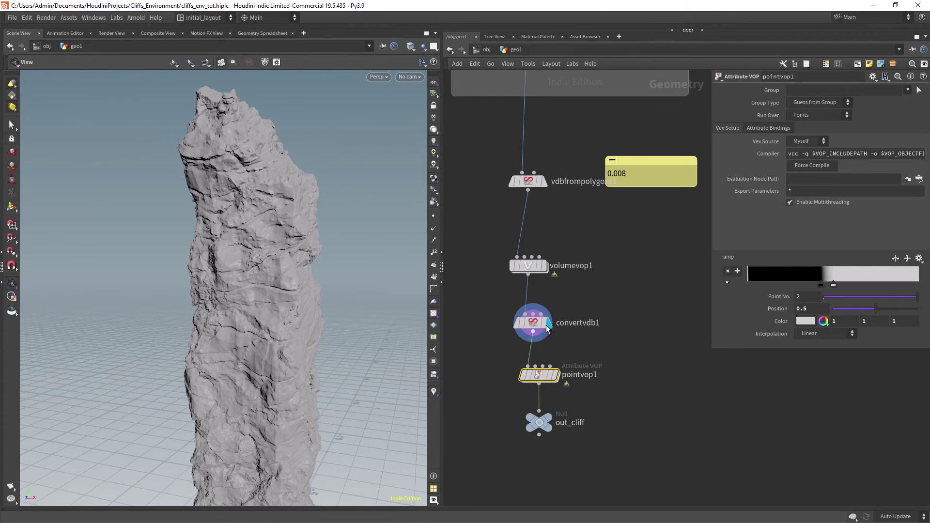
double_click(543, 369)
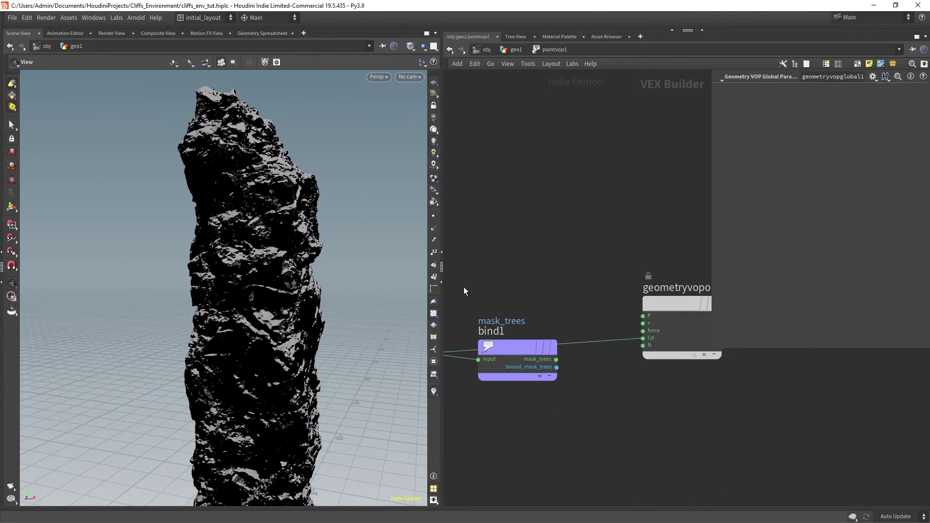
drag(347, 278, 339, 275)
scroll(489, 272, down, 2)
middle_drag(485, 271, 582, 249)
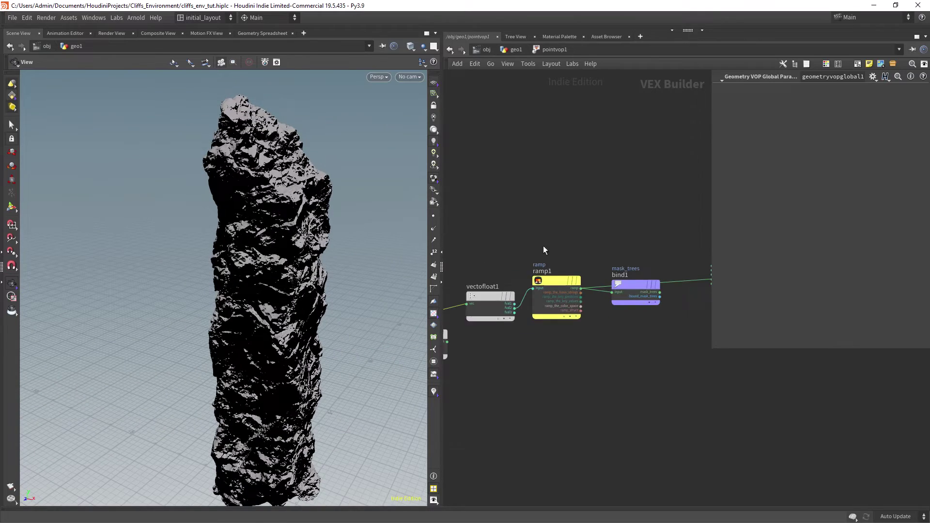
Step: Trace the mask network back to the N output of geometryvopglobal1
middle_drag(514, 255, 653, 230)
scroll(513, 261, up, 2)
middle_drag(513, 319, 523, 292)
scroll(525, 293, up, 3)
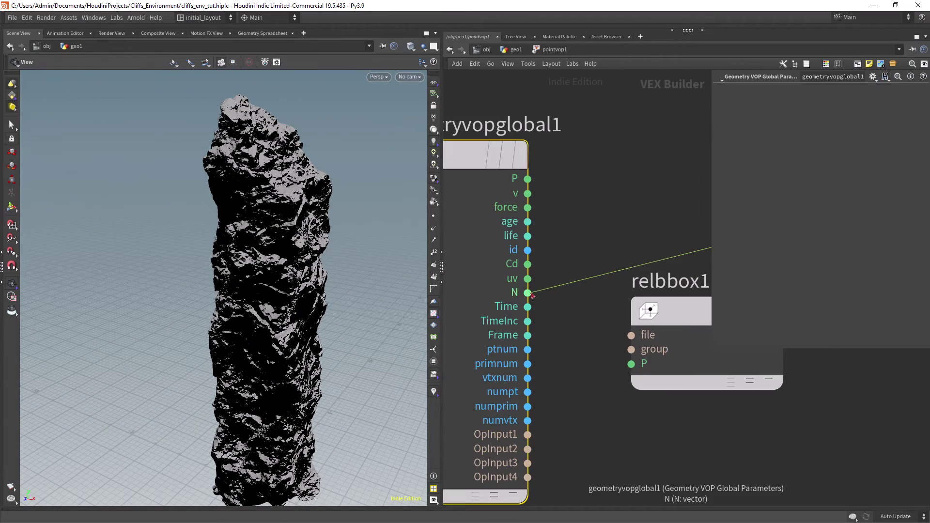
Step: Move relbbox1 clear of the connection, and examine how vectofloat1 feeds the ramp1 node
scroll(532, 296, down, 2)
middle_drag(613, 247, 501, 255)
scroll(500, 262, down, 1)
middle_drag(591, 231, 519, 253)
scroll(500, 262, up, 1)
drag(455, 342, 515, 471)
middle_drag(525, 366, 506, 420)
drag(507, 334, 496, 320)
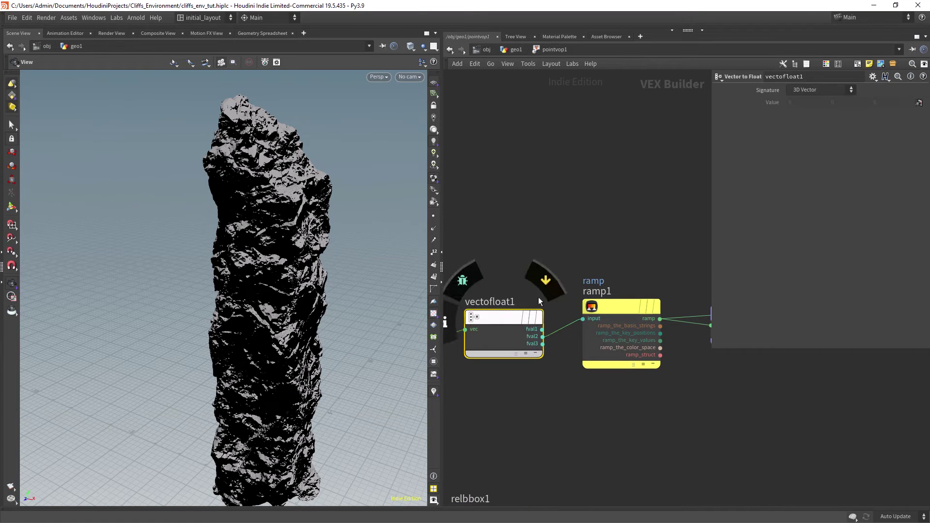
Step: Inspect the ramp1 settings, then move bind1, which holds mask_trees, clear of the wire between ramp1 and geometryvopoutput1
scroll(583, 307, up, 5)
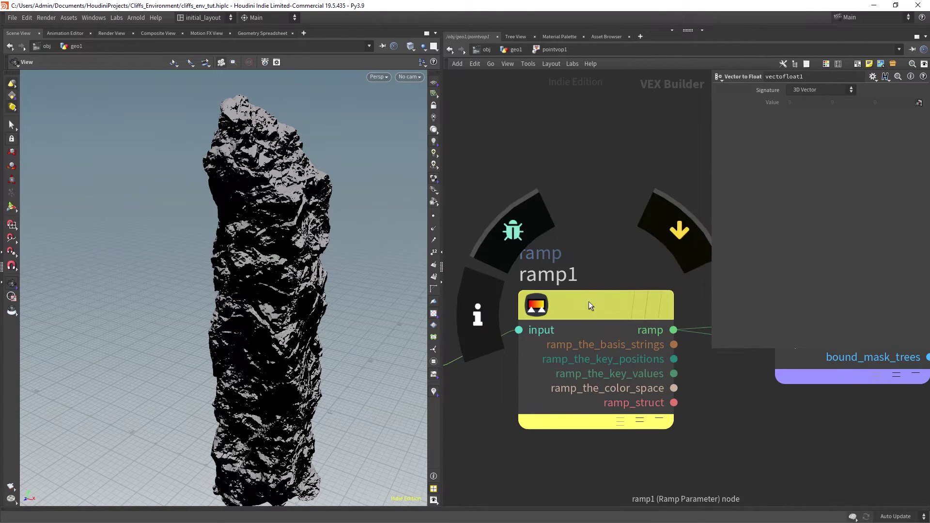
click(591, 305)
middle_drag(711, 235, 418, 209)
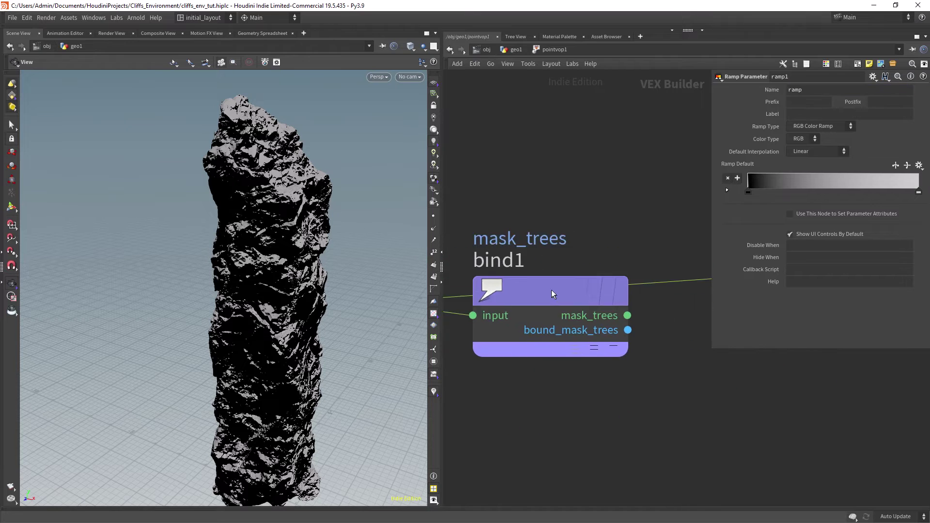
drag(551, 290, 572, 330)
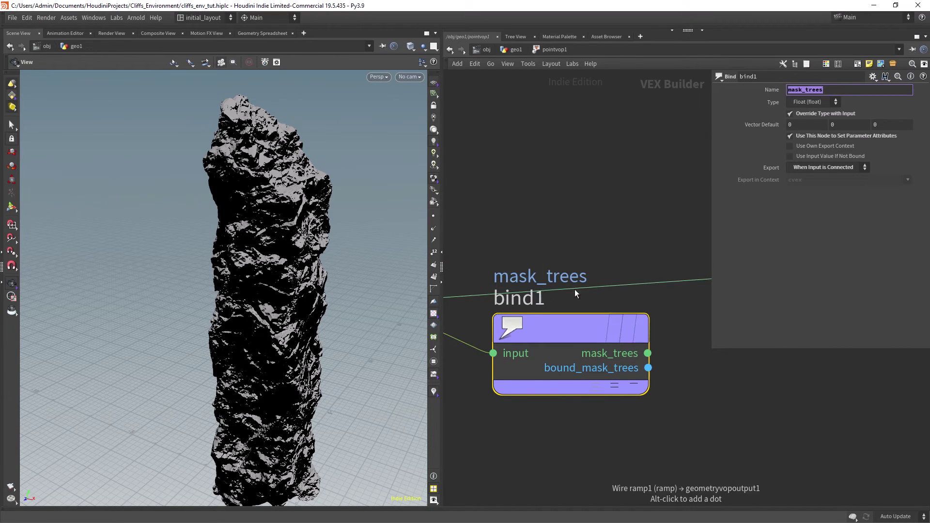
middle_drag(591, 227, 486, 241)
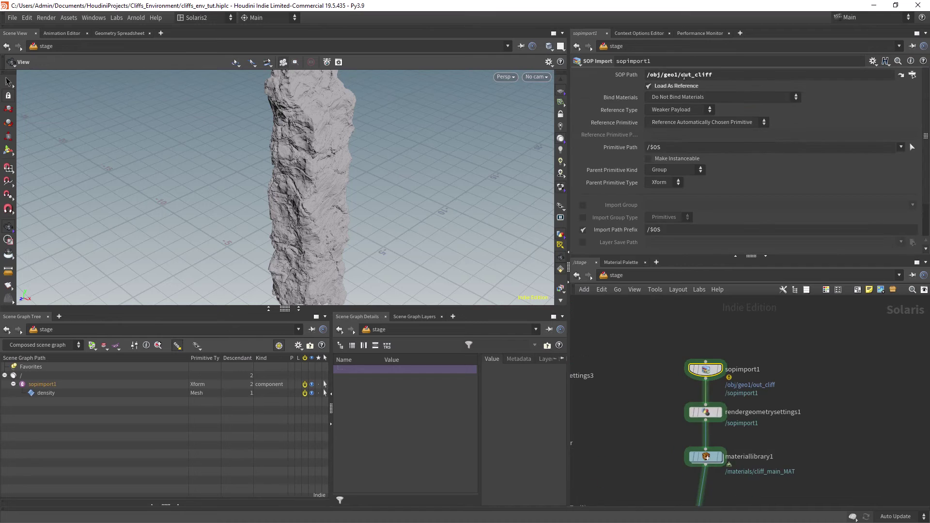
Step: Follow the stage network from sopimport1 through rendergeometrysettings1, and open the cliff_main_MAT network inside materiallibrary1
middle_drag(658, 408, 643, 331)
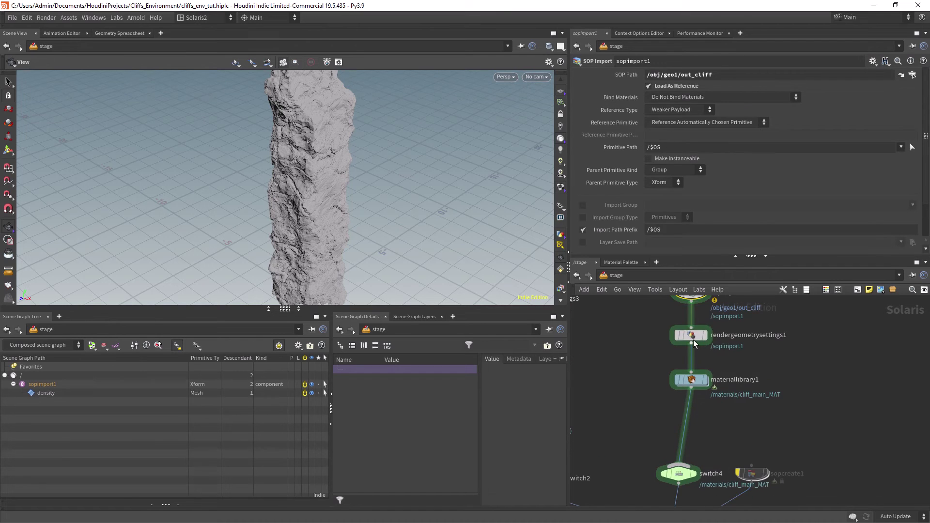
click(692, 337)
middle_drag(704, 339, 703, 306)
double_click(692, 346)
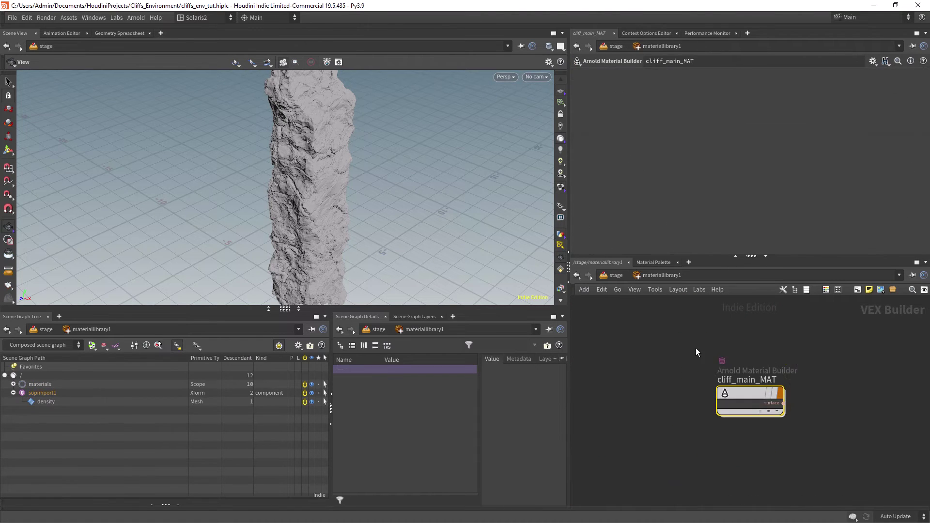
double_click(746, 387)
Step: Examine the image2 texture settings and how the image and triplanar nodes feed the cliff_MAT shader and material output
click(637, 374)
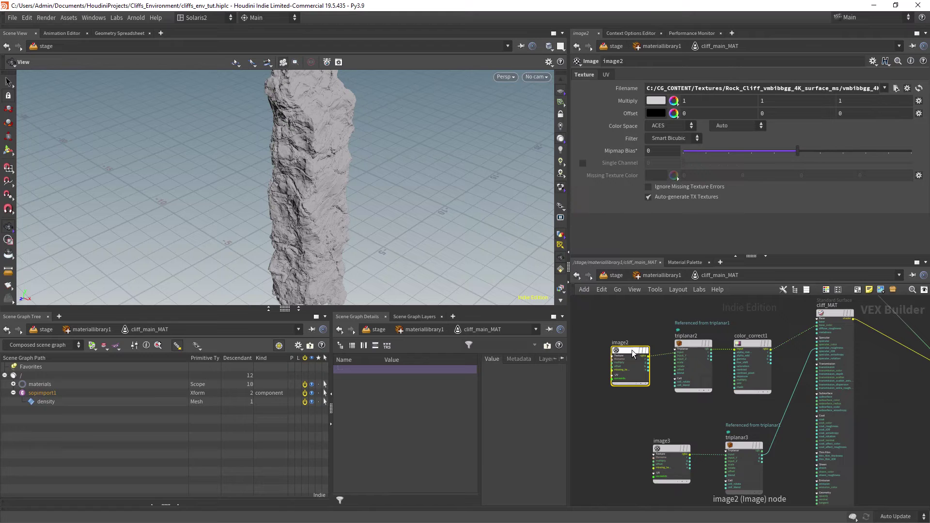
scroll(662, 327, up, 2)
middle_drag(662, 326, 626, 331)
scroll(630, 329, down, 3)
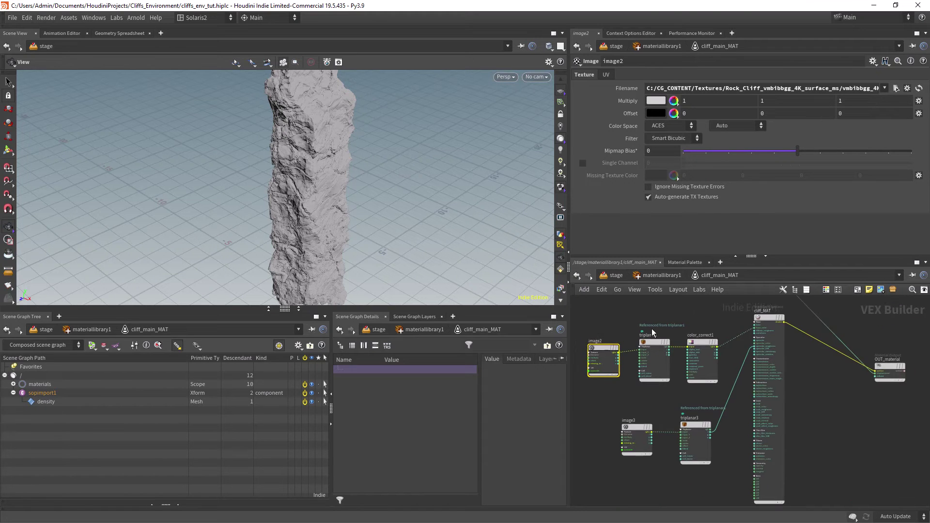
middle_drag(710, 316, 652, 324)
scroll(661, 370, up, 4)
middle_drag(620, 400, 711, 350)
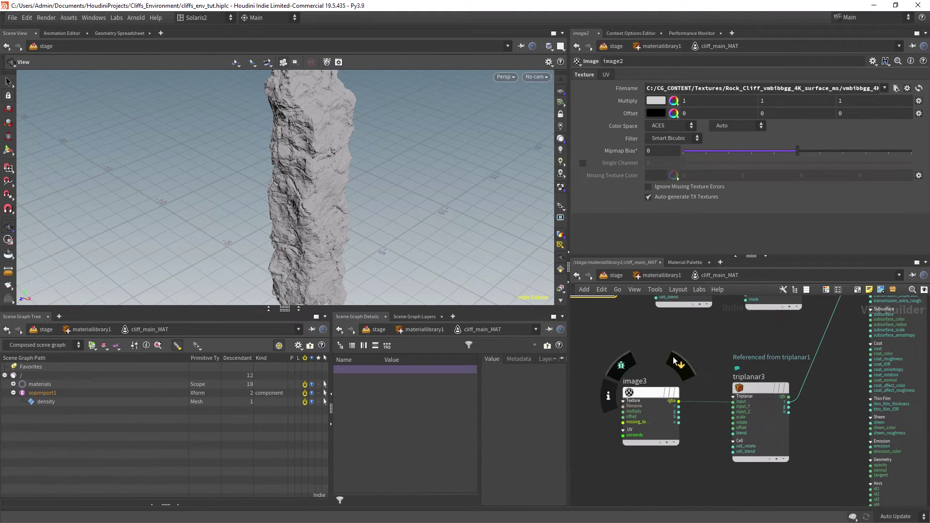
scroll(649, 388, down, 5)
scroll(659, 372, up, 2)
middle_drag(652, 313, 698, 370)
scroll(659, 372, up, 3)
scroll(687, 373, down, 5)
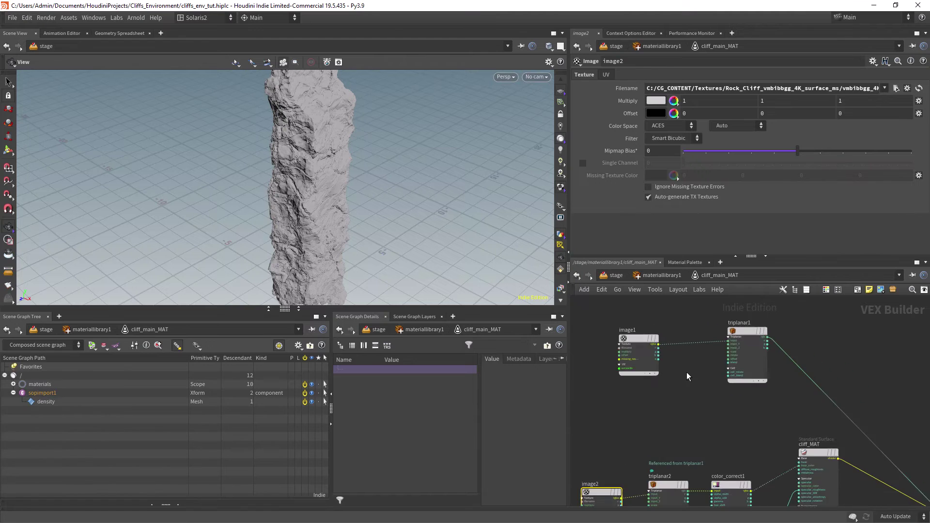
Step: Return to the stage network and inspect the input selection on switch4
click(663, 277)
click(618, 278)
click(616, 275)
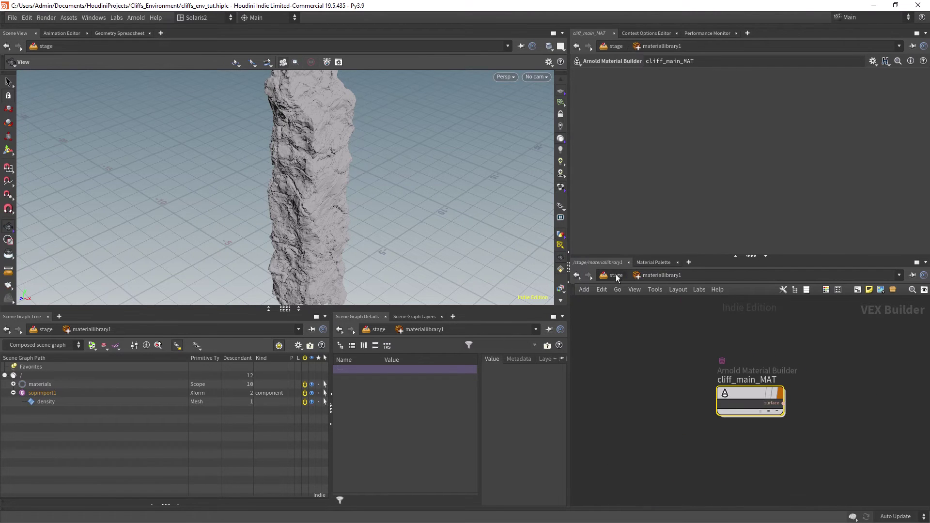
click(616, 275)
middle_drag(627, 391, 655, 343)
click(687, 376)
drag(698, 88, 680, 92)
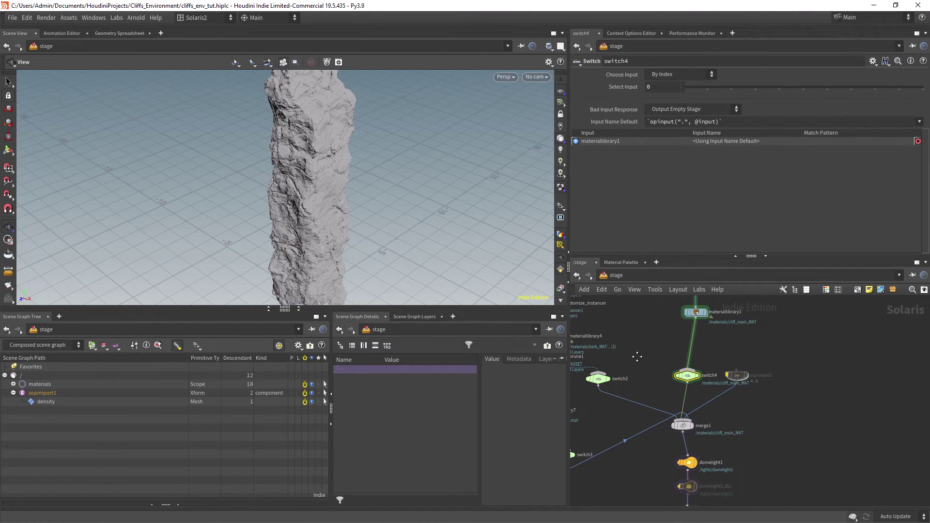
Step: Open sopcreate1's fog geometry network and enter volumevop1
middle_drag(638, 357, 624, 348)
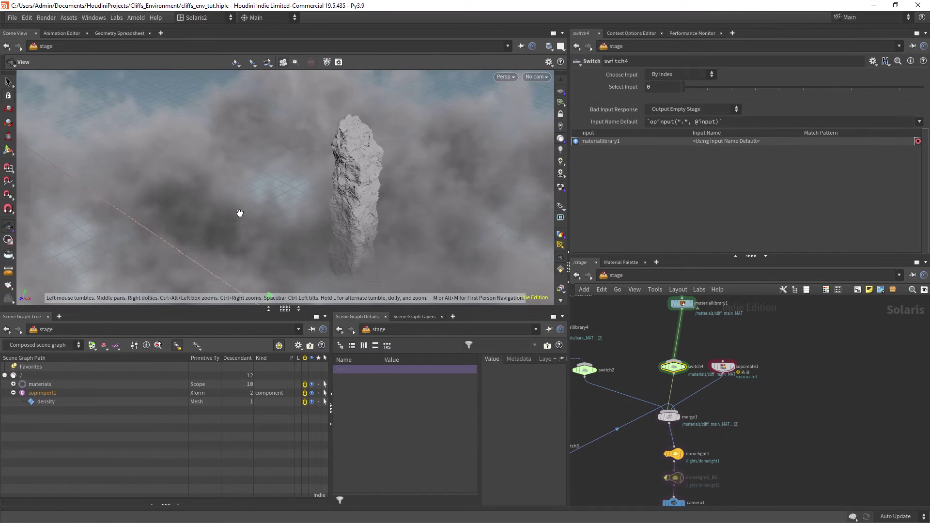
double_click(727, 368)
click(730, 336)
middle_drag(729, 336, 697, 318)
click(675, 383)
click(698, 365)
key(i)
Step: Trace the fog density network from fit1 through multiply1 to mulconst1 and the volume output
scroll(723, 338, down, 5)
middle_drag(677, 418, 712, 387)
middle_drag(856, 443, 686, 372)
scroll(686, 371, up, 4)
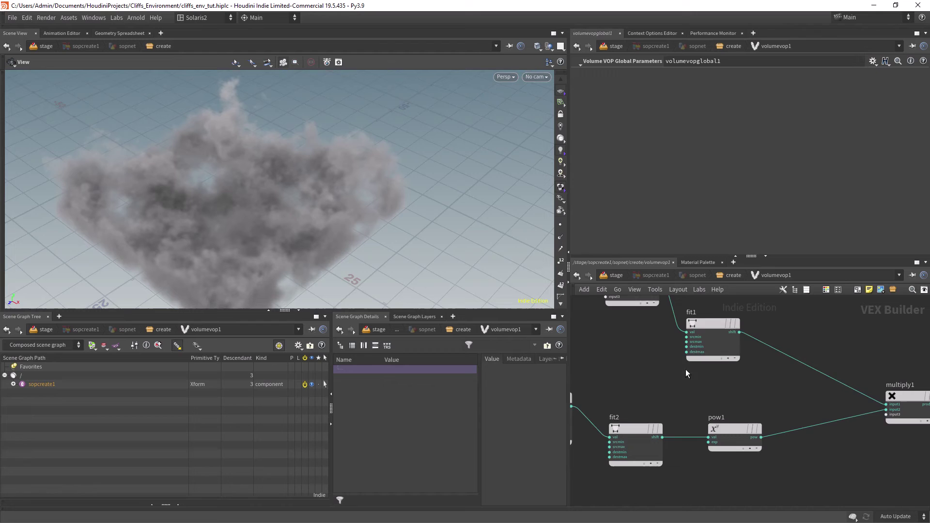
click(709, 325)
scroll(700, 370, down, 5)
middle_drag(851, 372, 757, 376)
click(757, 377)
middle_drag(820, 370, 709, 379)
click(709, 378)
scroll(771, 326, up, 4)
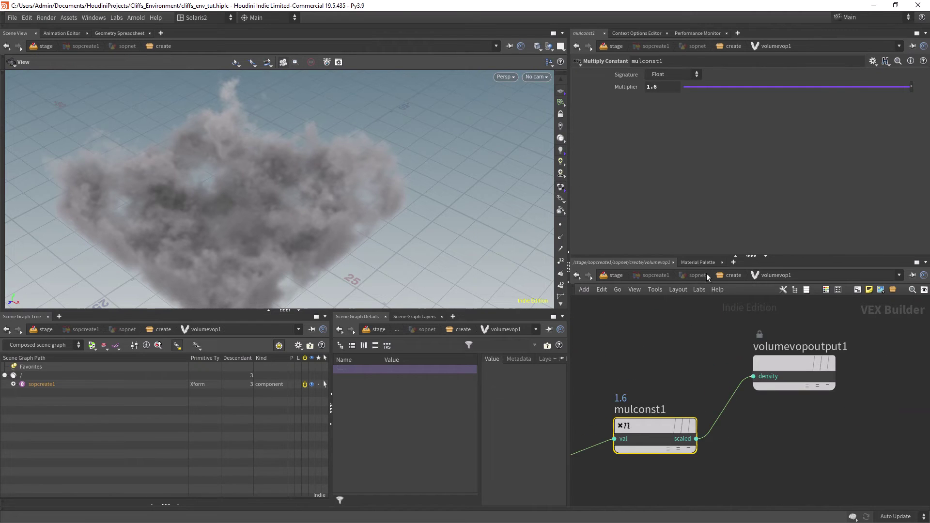
Step: Go back up to the fog geometry network and inspect the convertvdb1 and filecache1 nodes
key(u)
middle_drag(679, 480, 678, 403)
click(676, 404)
click(677, 440)
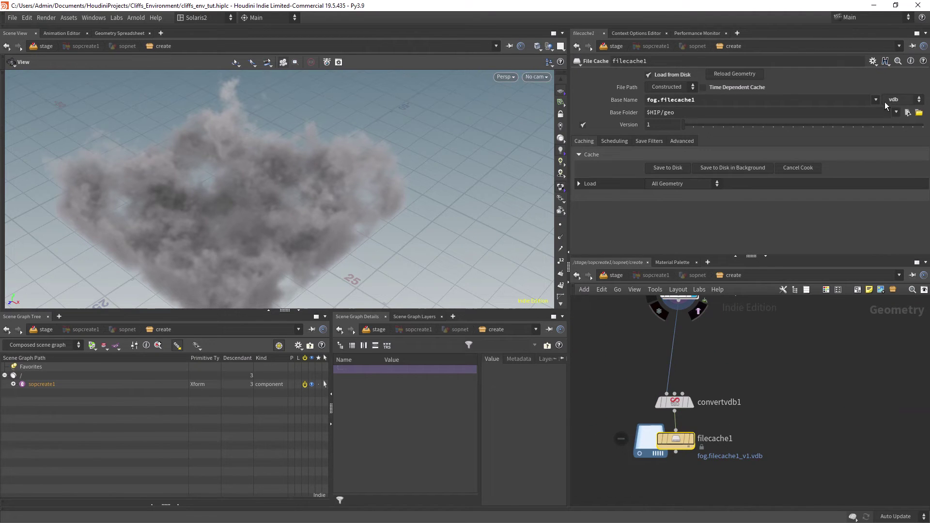
Step: From the stage network, examine volume1's VDB file path and the fog_mat volume shader inside materiallibrary7
click(617, 276)
click(715, 368)
middle_drag(603, 412, 757, 360)
click(703, 395)
click(691, 88)
middle_drag(638, 334, 630, 372)
click(657, 349)
drag(787, 162, 831, 187)
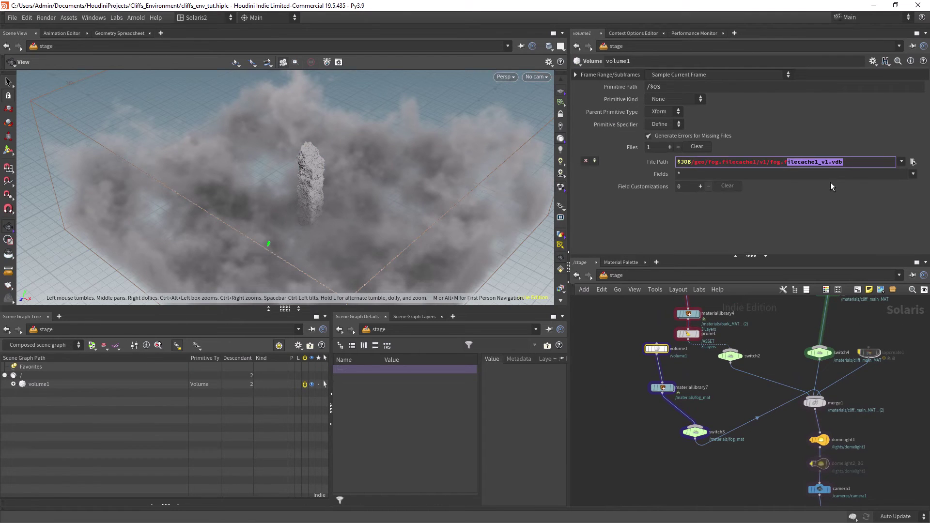
double_click(664, 391)
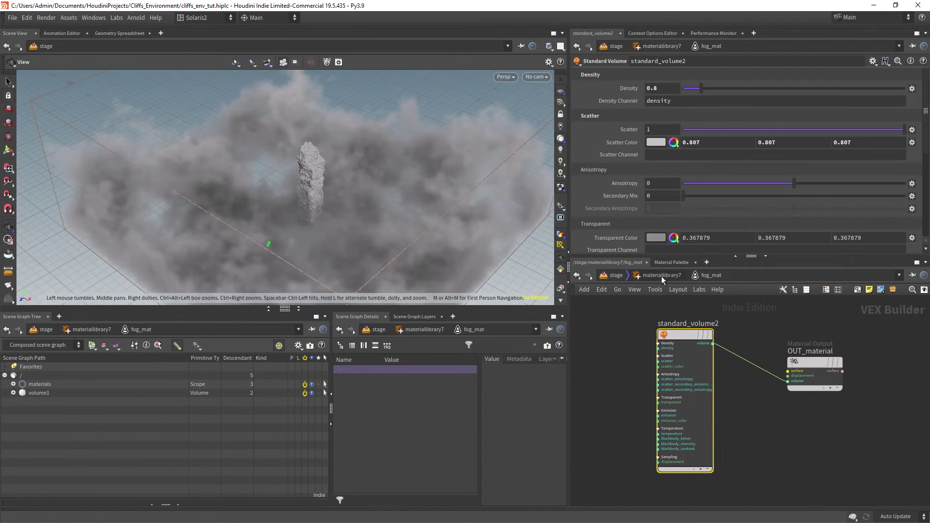
click(617, 276)
Step: Display componentgeometry1 at the start of the tree branch, frame its geometry, and open its internal network
scroll(719, 397, up, 1)
middle_drag(722, 397, 693, 494)
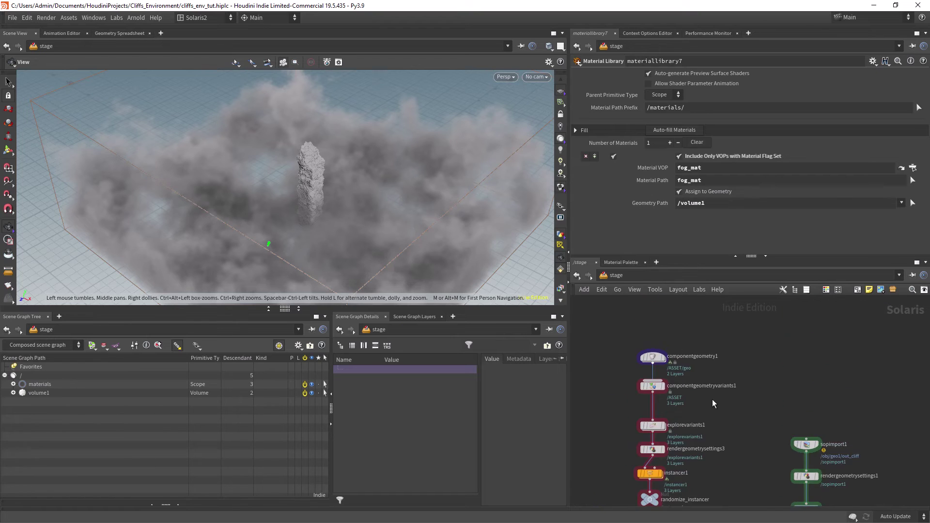
scroll(714, 404, up, 3)
click(643, 378)
key(space+g)
drag(351, 229, 361, 192)
middle_drag(619, 381, 646, 339)
double_click(646, 339)
Step: Inspect the proxy tree from object_merge2 and the full tree source in object_merge1, then return to the stage network
click(681, 344)
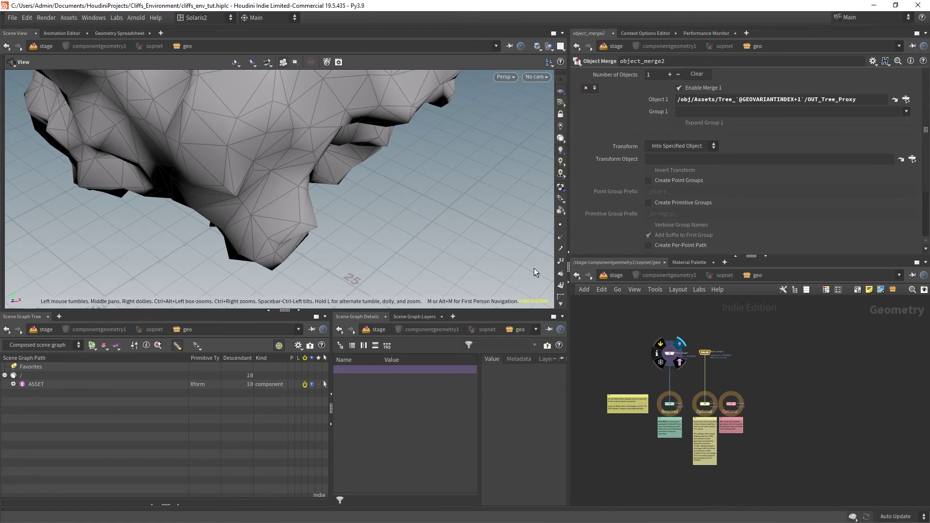
key(space+g)
scroll(684, 333, up, 3)
click(549, 47)
click(562, 76)
click(736, 373)
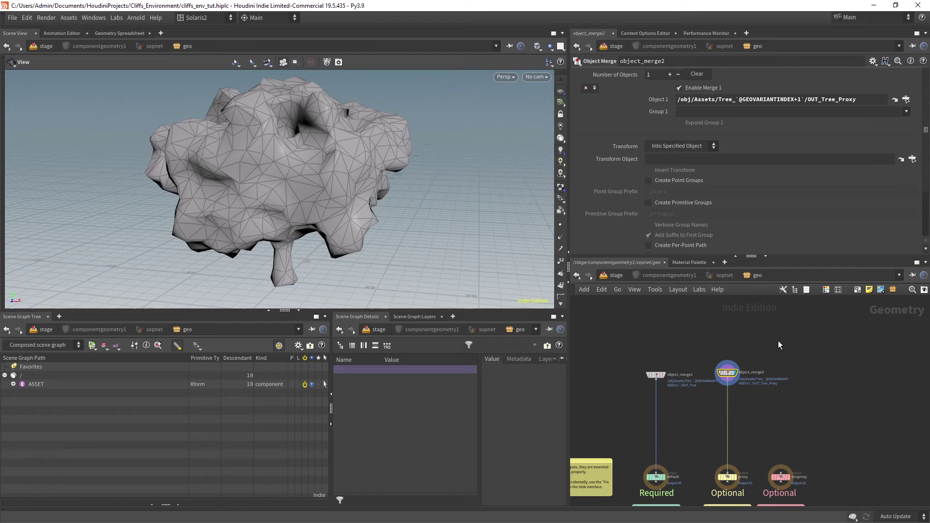
click(658, 376)
key(u)
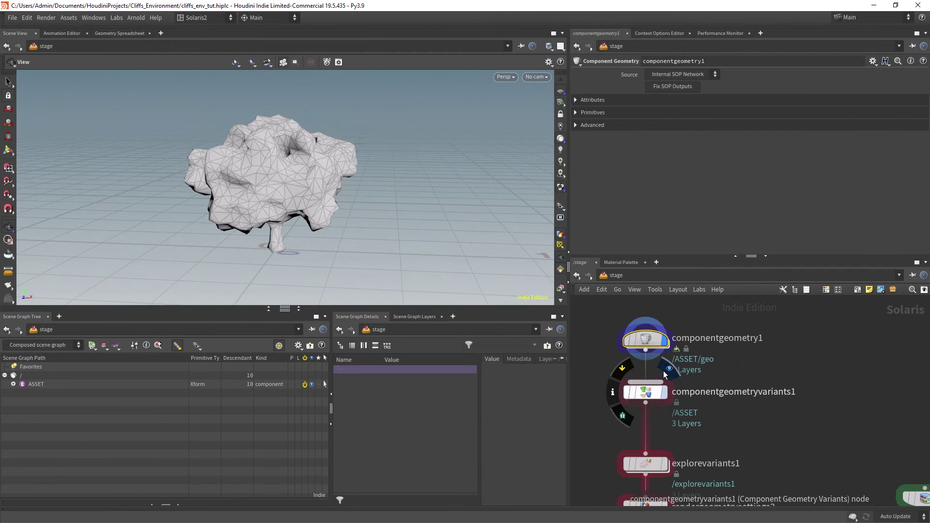
Step: Display componentgeometryvariants1, followed by explorevariants1, to view the tree variants
click(666, 390)
click(648, 391)
middle_drag(650, 466, 650, 382)
click(666, 379)
click(649, 379)
Step: Set the spacing of the duplicated tree variants to 20 in explorevariants1 and choose their layout
drag(689, 172, 879, 172)
scroll(512, 230, up, 5)
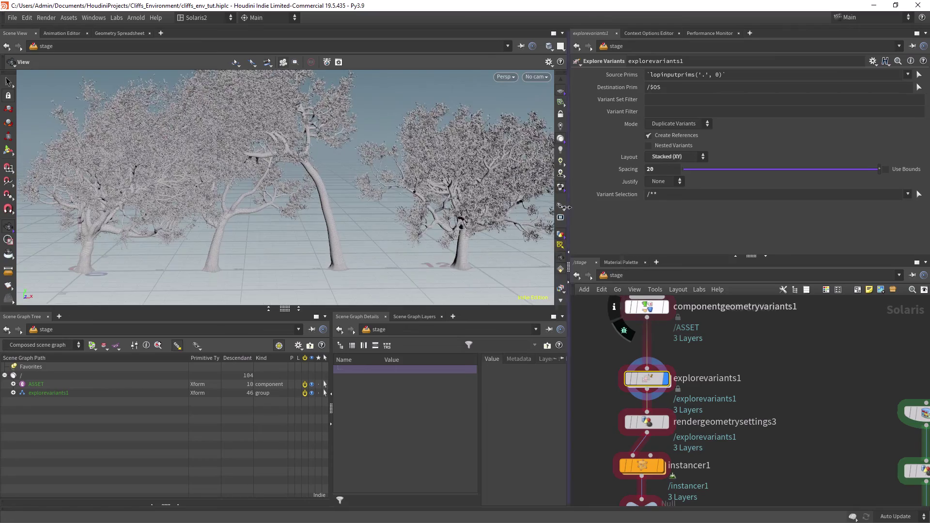
click(560, 208)
click(677, 157)
click(672, 168)
Step: Check rendergeometrysettings3, display instancer1, and open its network to view all the scattered points in frame
middle_drag(687, 407, 693, 302)
click(653, 317)
click(668, 361)
double_click(671, 361)
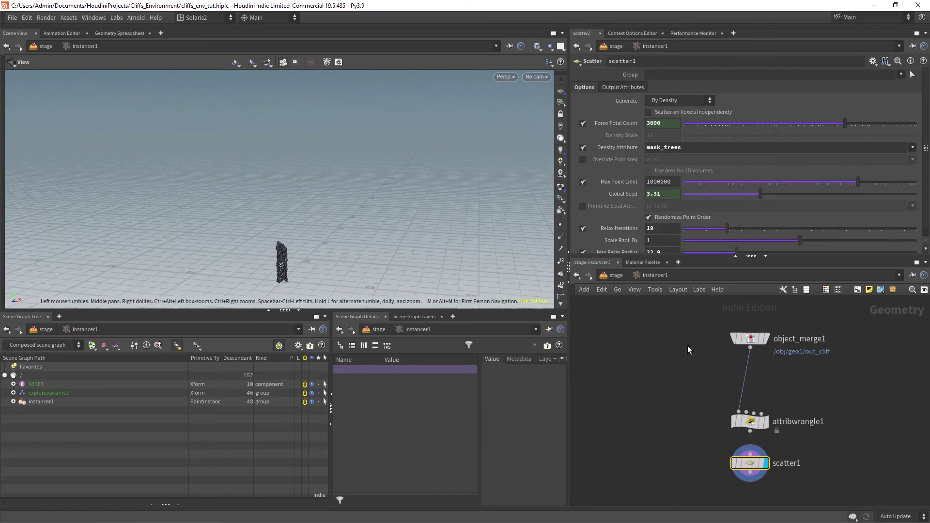
key(h)
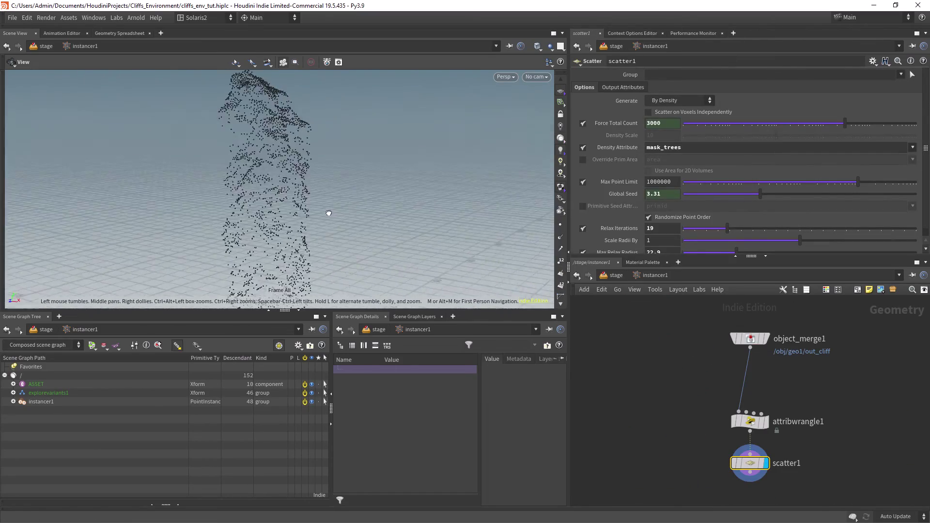
Step: Examine object_merge1's cliff source path, attribwrangle1's rotation and scale code, and scatter1's mask_trees density attribute
click(720, 340)
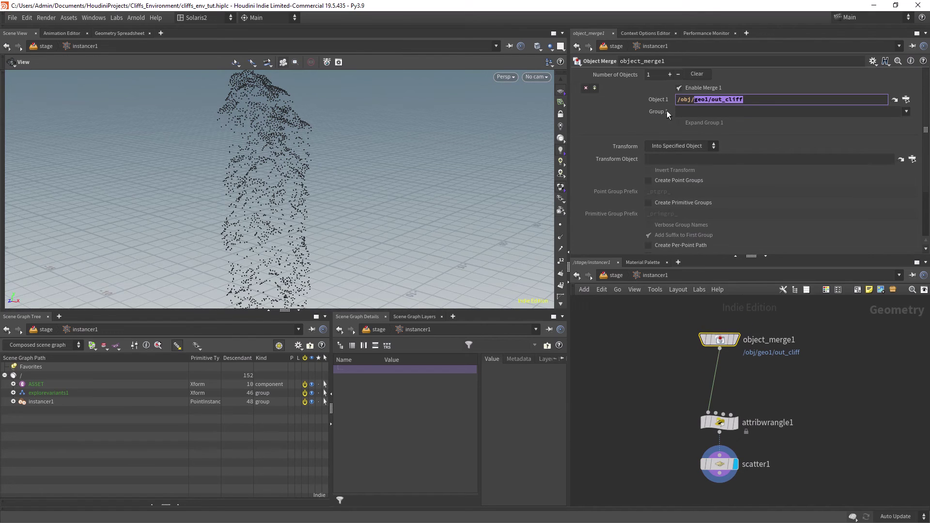
click(720, 422)
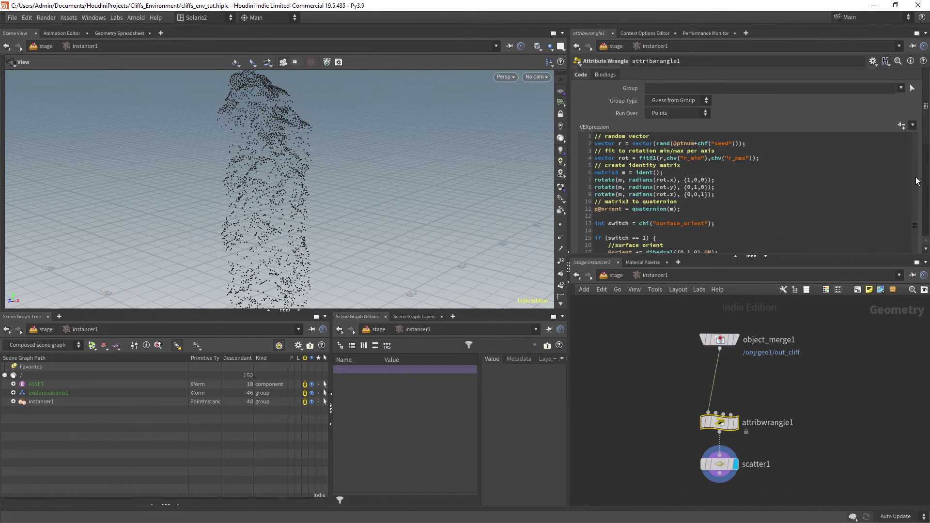
scroll(928, 159, down, 6)
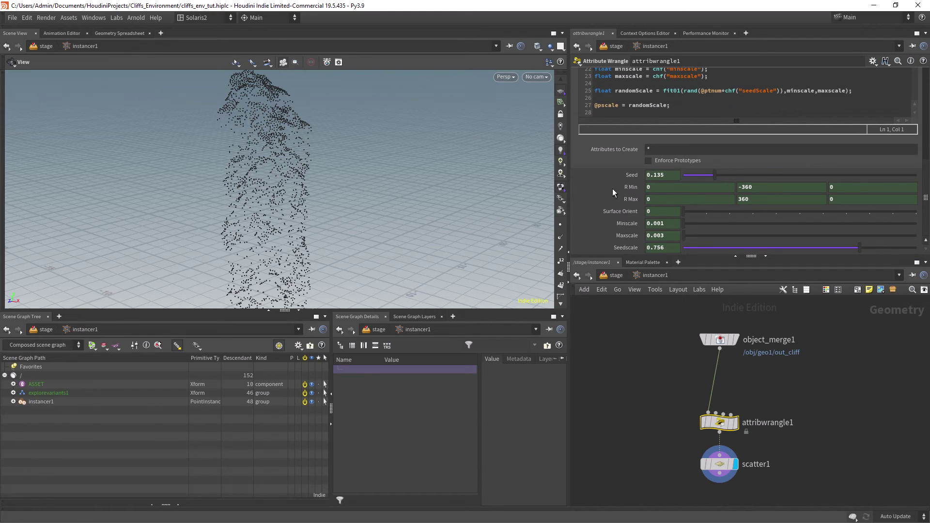
click(717, 423)
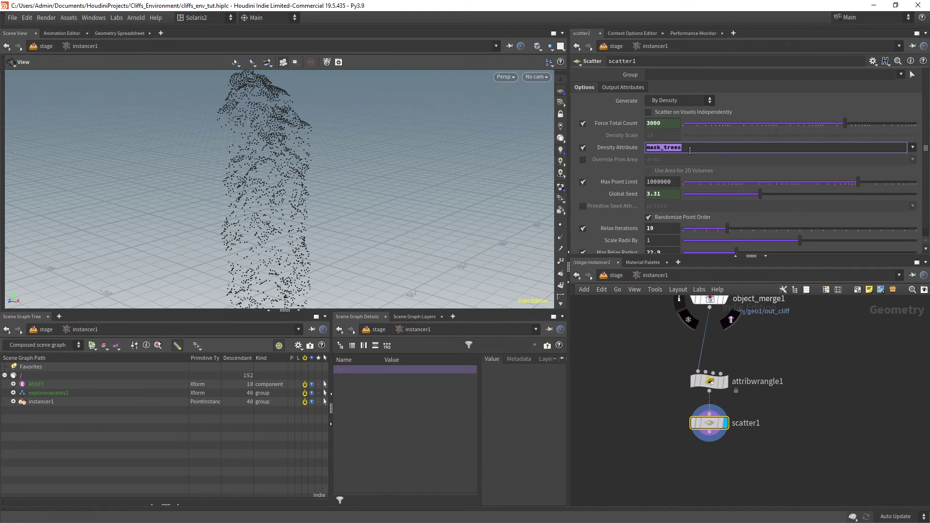
Step: Return to the stage, display rendersettings1, and render the view through camera1 with Arnold
click(616, 275)
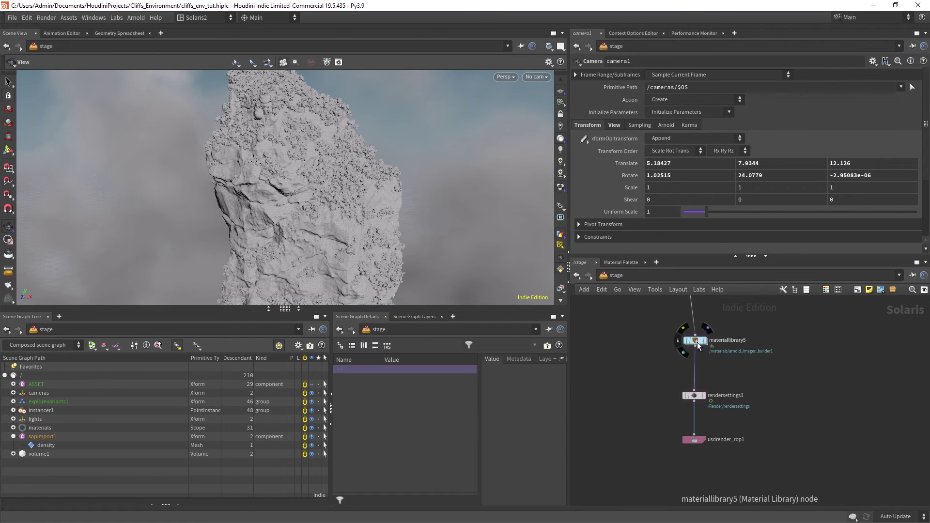
click(704, 395)
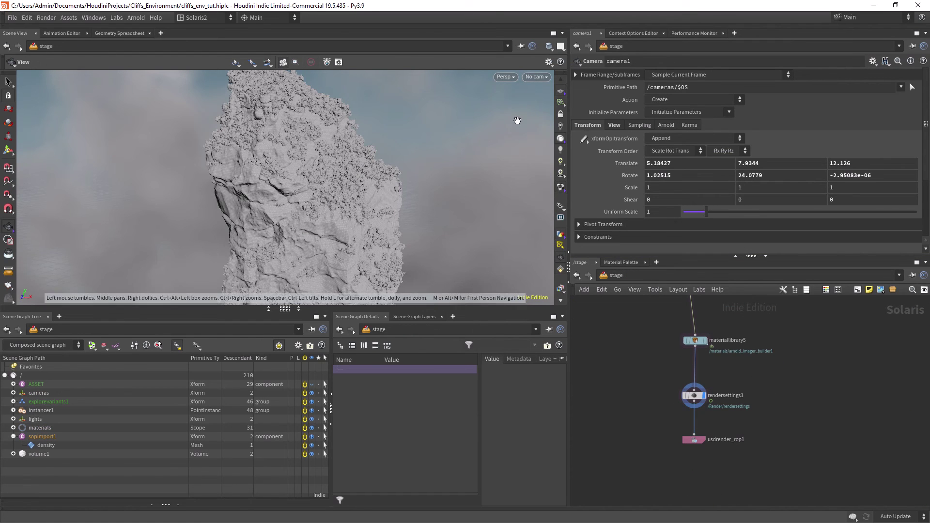
click(537, 77)
click(597, 238)
click(479, 77)
click(469, 152)
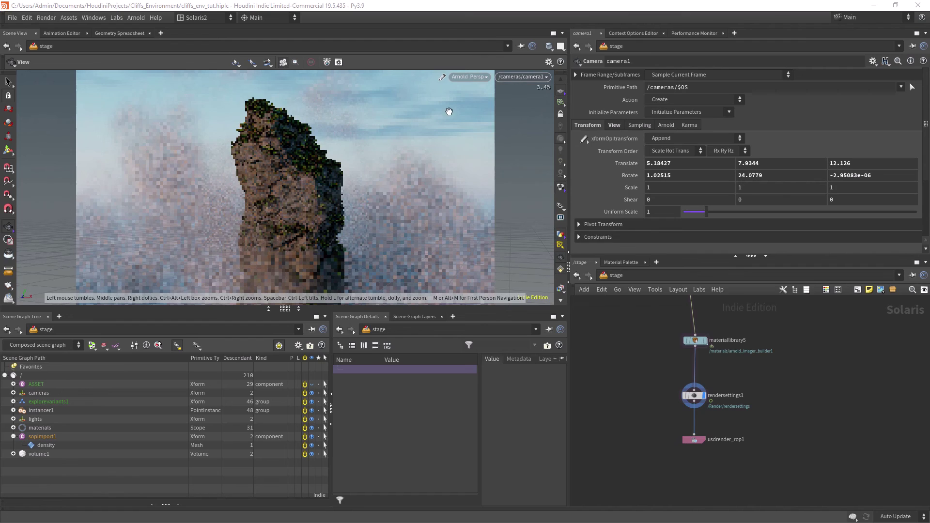